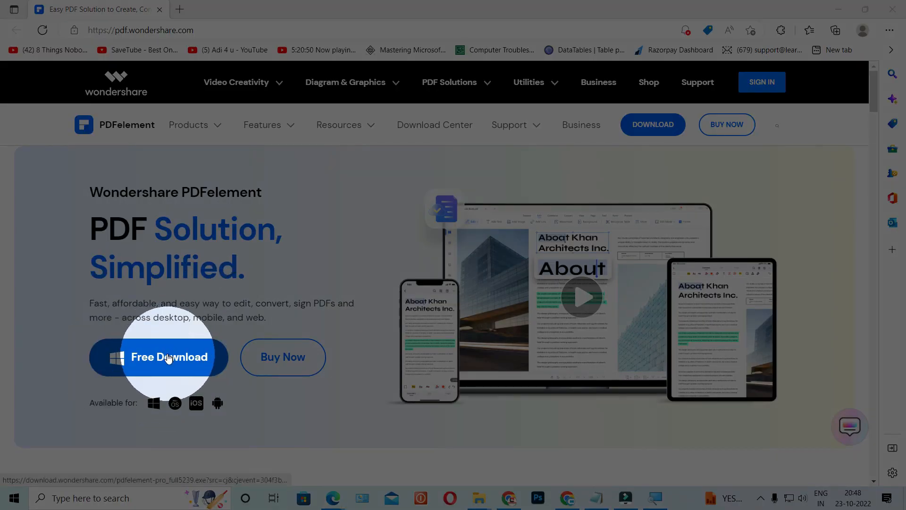
- Start the free PDFelement installer download and dismiss the downloads notice
click(168, 359)
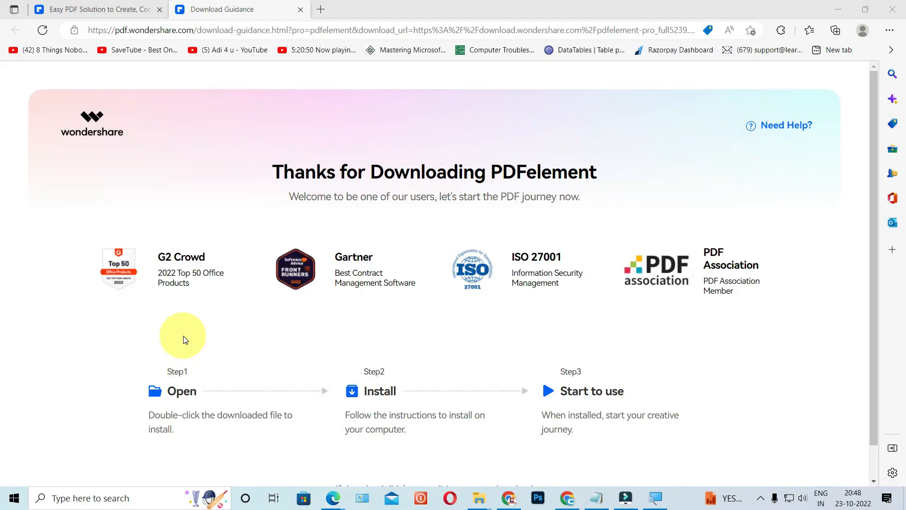
click(205, 333)
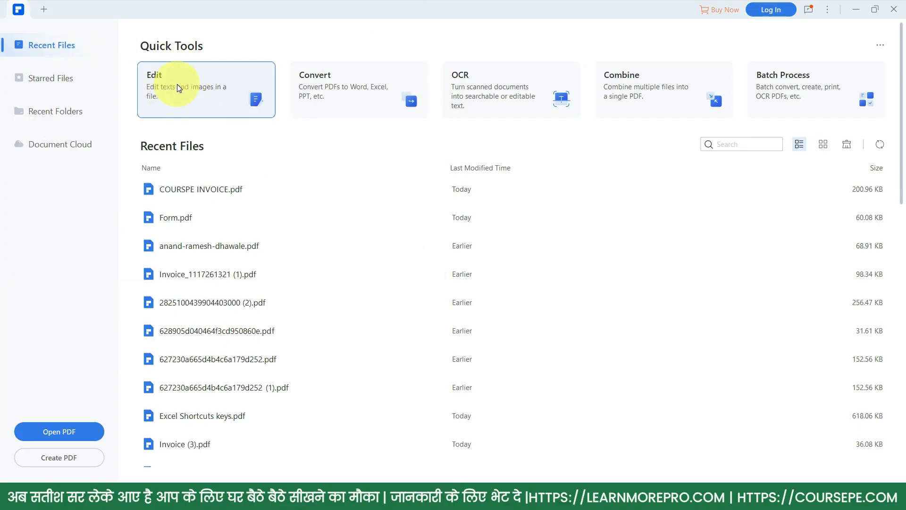
- Open Form.pdf from the Desktop's PDF folder through the Edit card
click(178, 88)
click(163, 98)
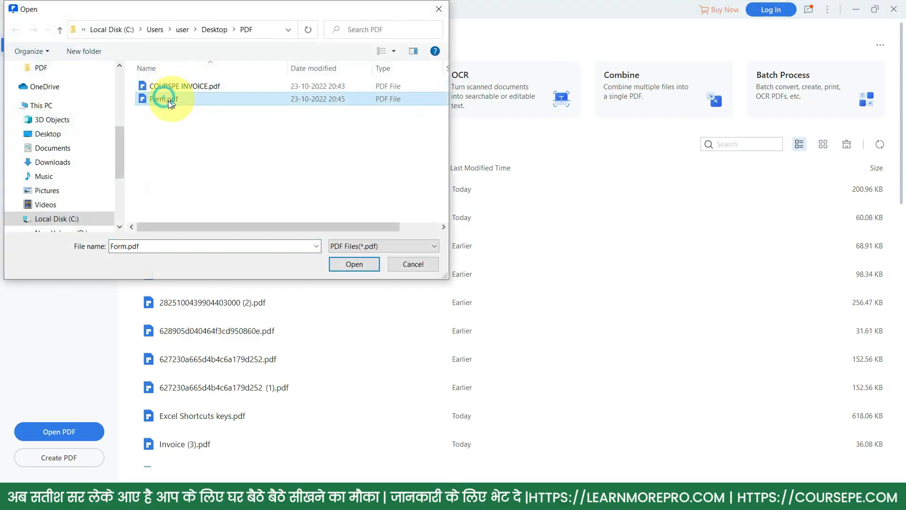
click(361, 264)
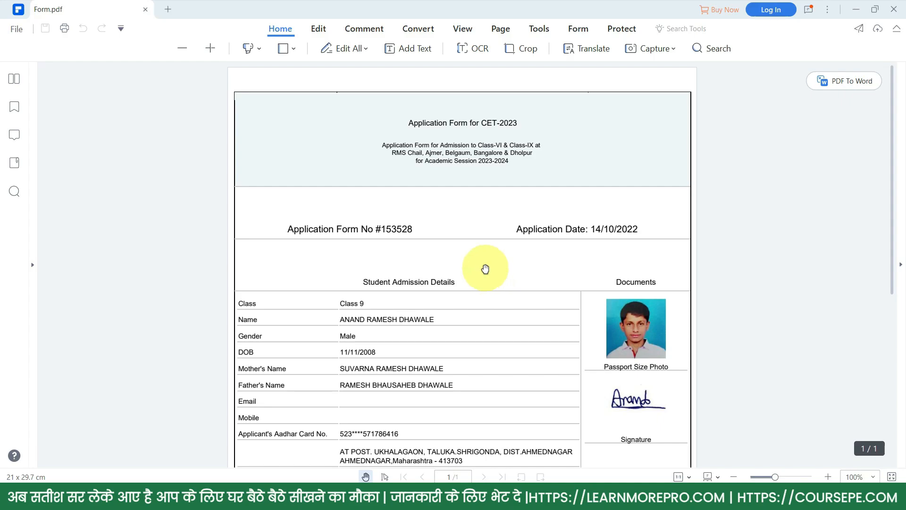
- Replace the title line 'Application Form for CET-2023' with 'ENTRANCE FORM -2022-23'
click(316, 29)
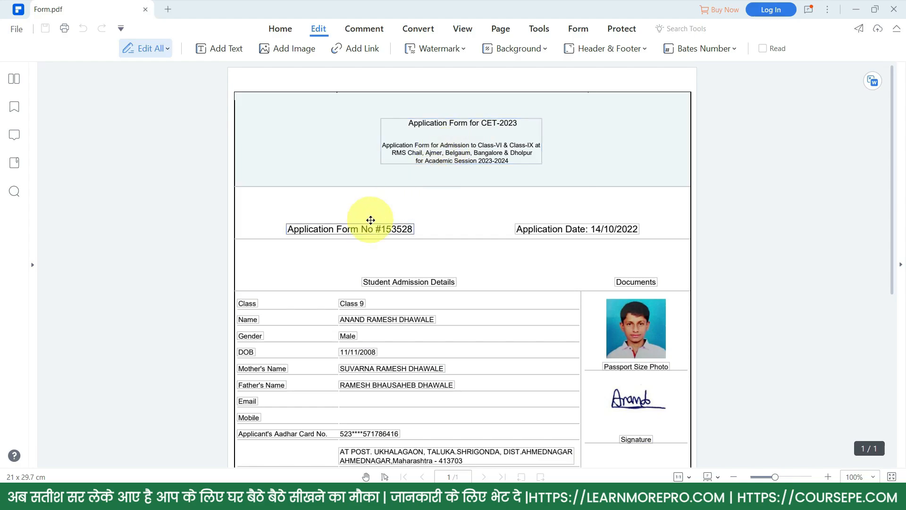
click(452, 121)
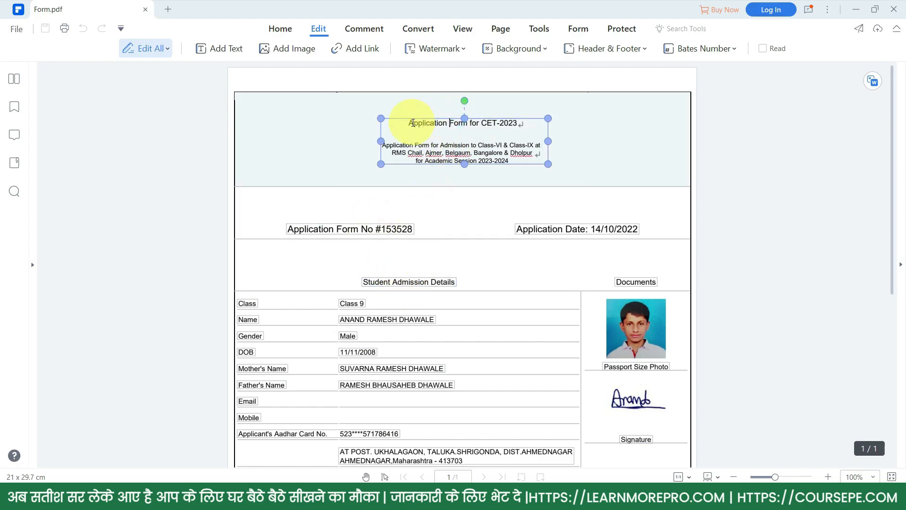
drag(409, 123, 530, 125)
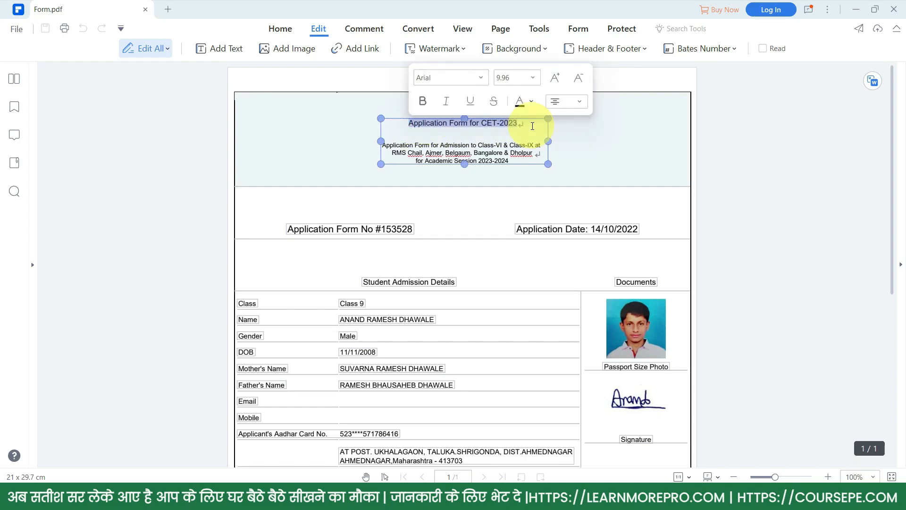
key(Delete)
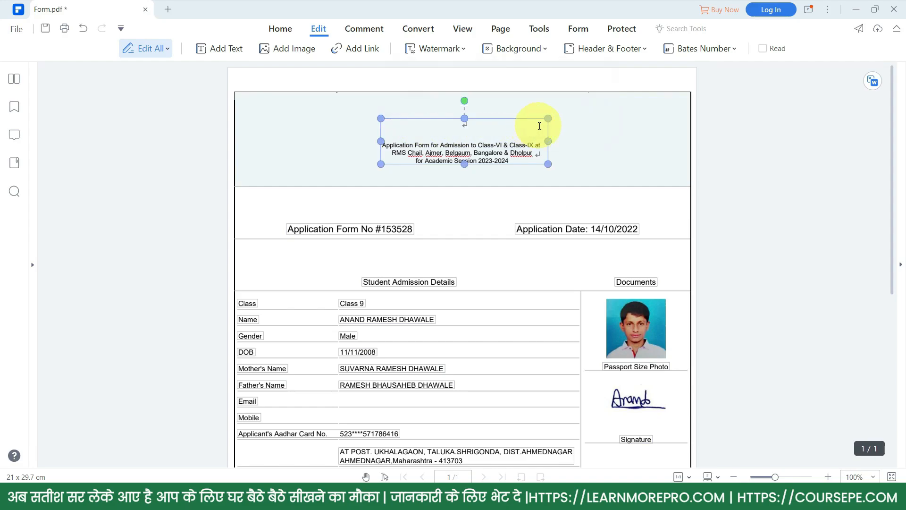
text(ENTRANCE FORM -2022-23)
click(519, 114)
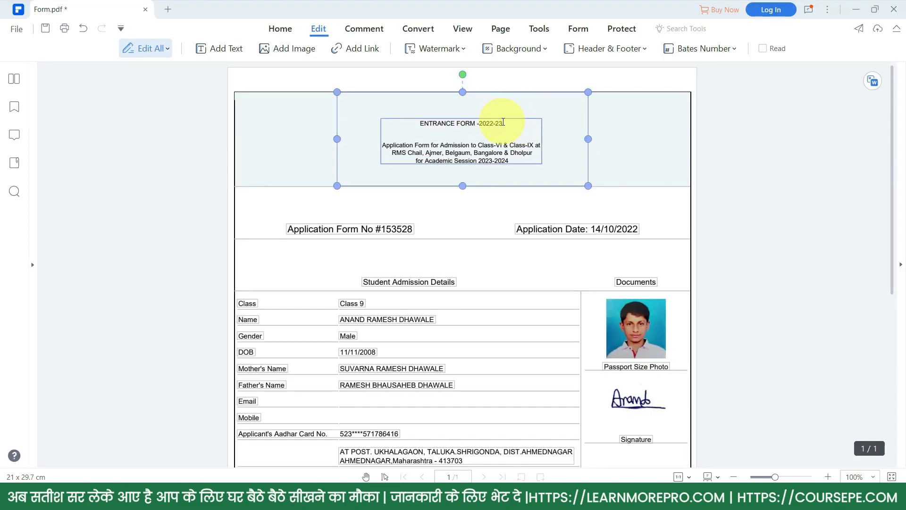
click(478, 124)
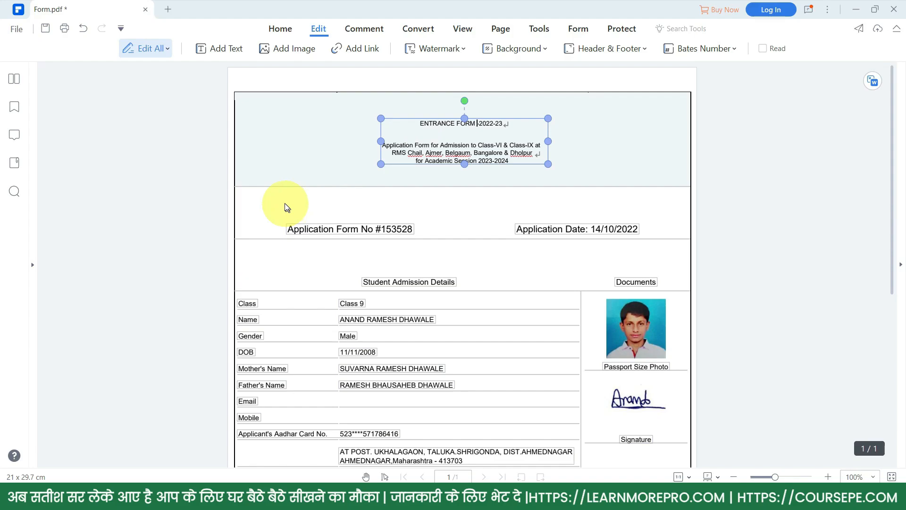
click(275, 78)
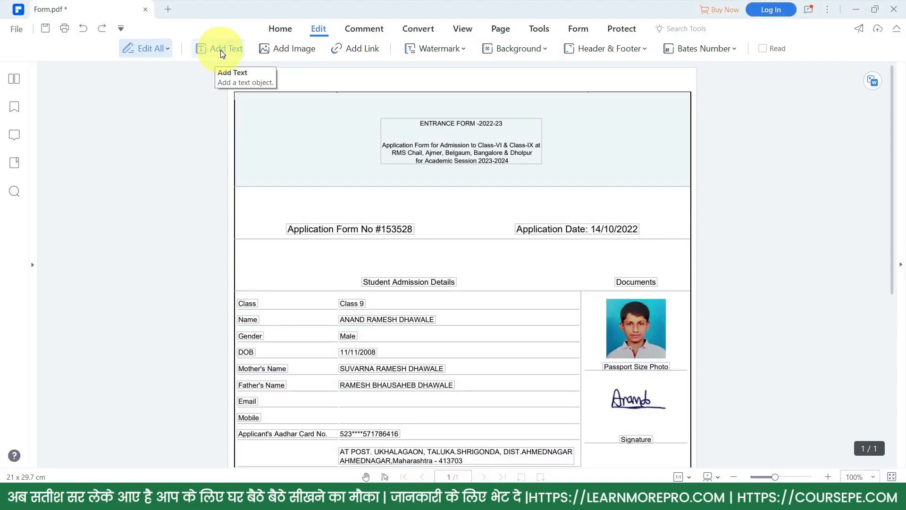
- Add a text box reading 'FORM NO 35555' on the header's left side
click(220, 49)
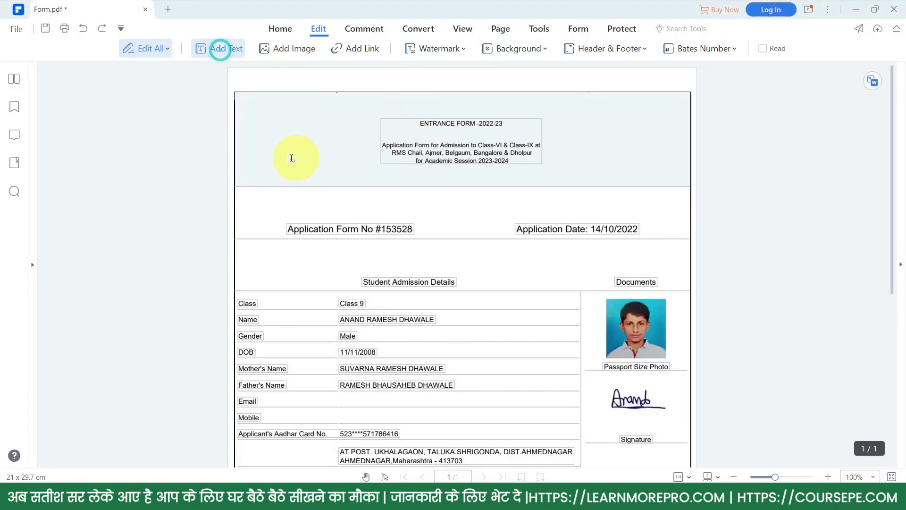
click(262, 166)
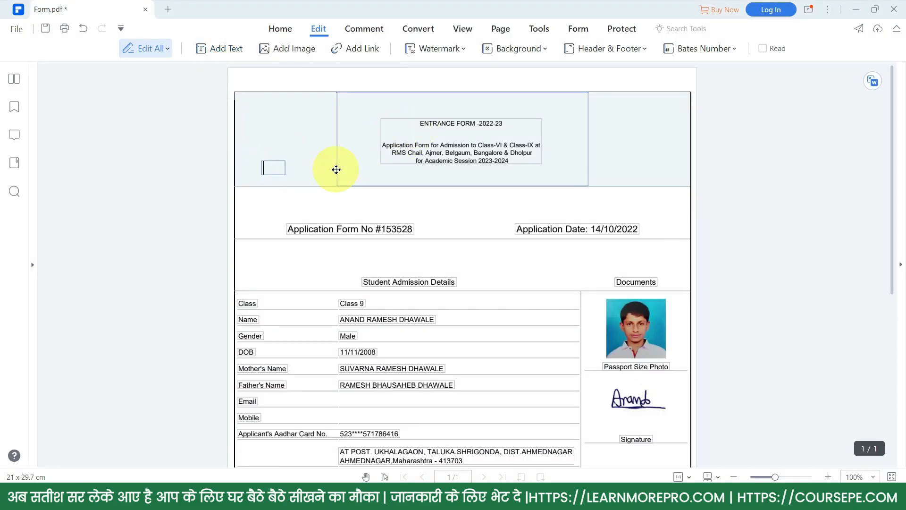
text(FORM NO 3555)
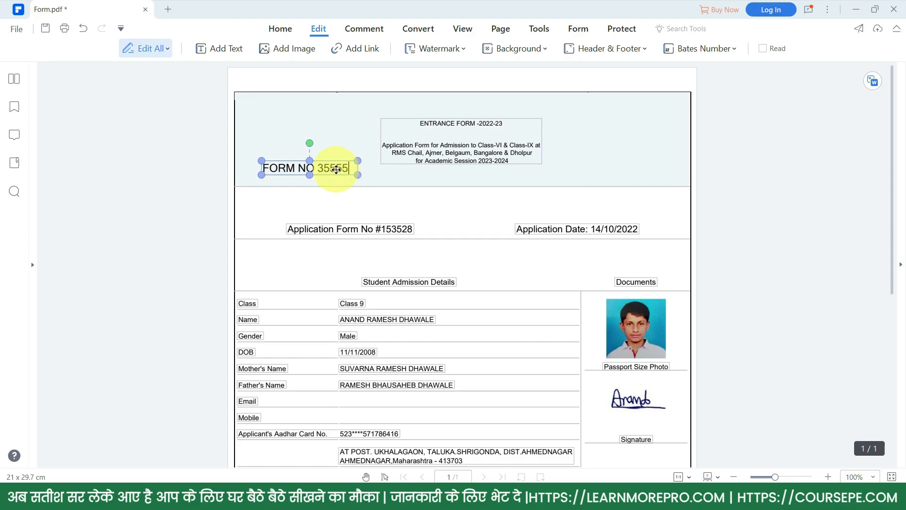
text(5)
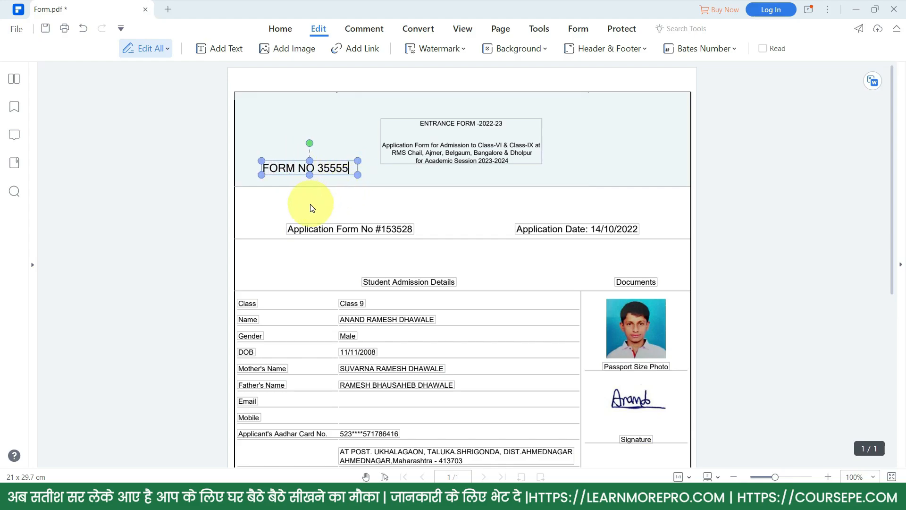
click(278, 208)
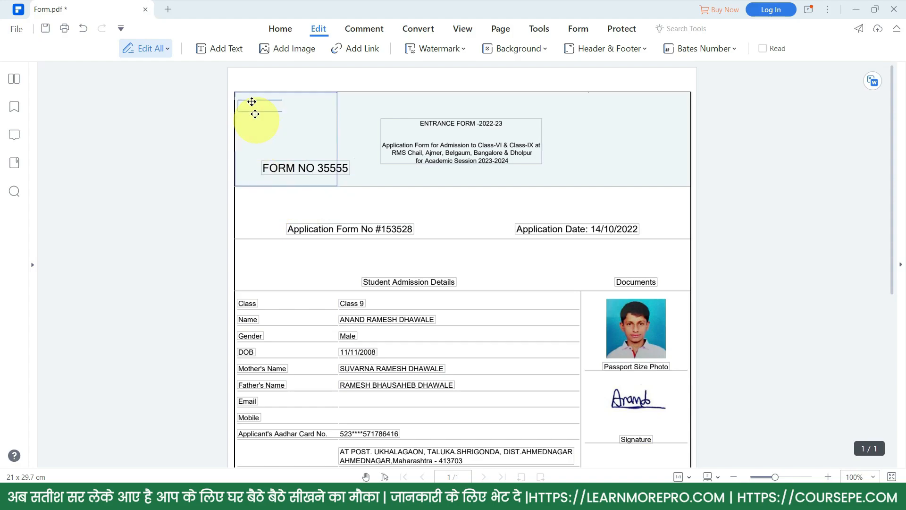
click(295, 50)
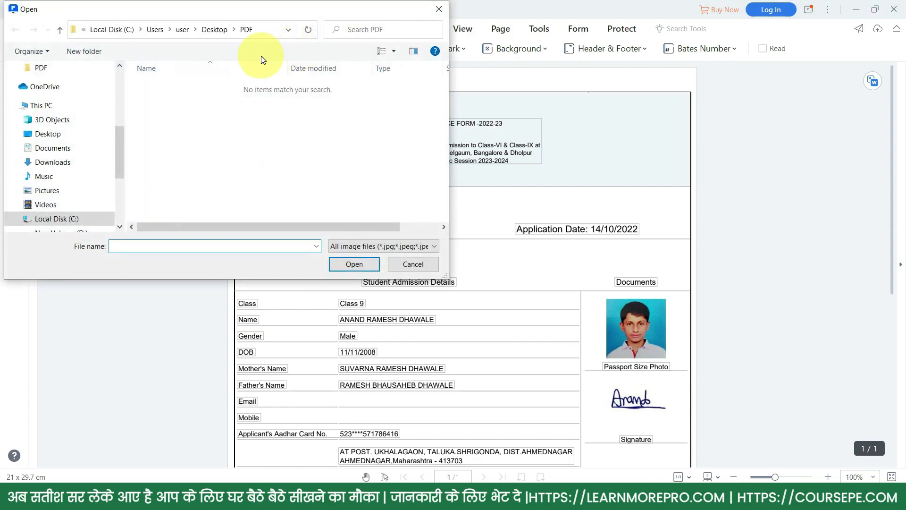
- Choose insta.png from the Desktop and drop it onto the page
click(49, 134)
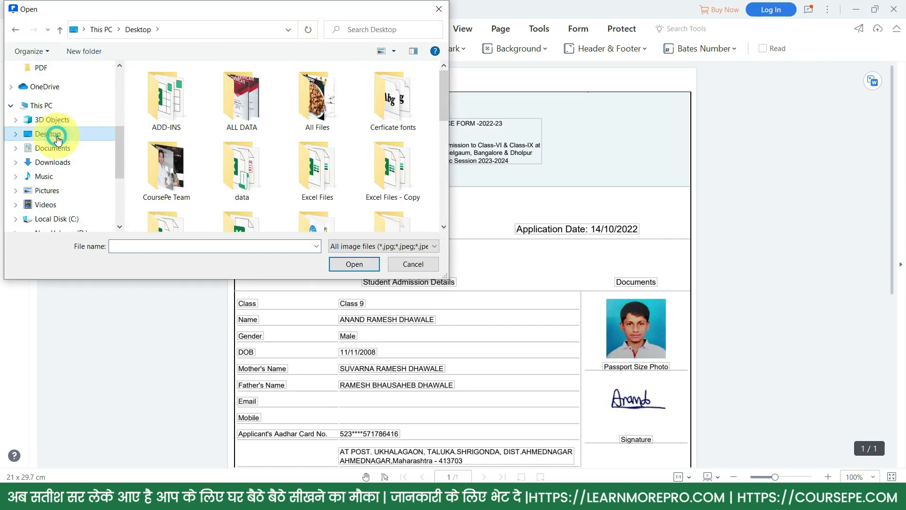
scroll(306, 174, down, 3)
scroll(334, 155, down, 3)
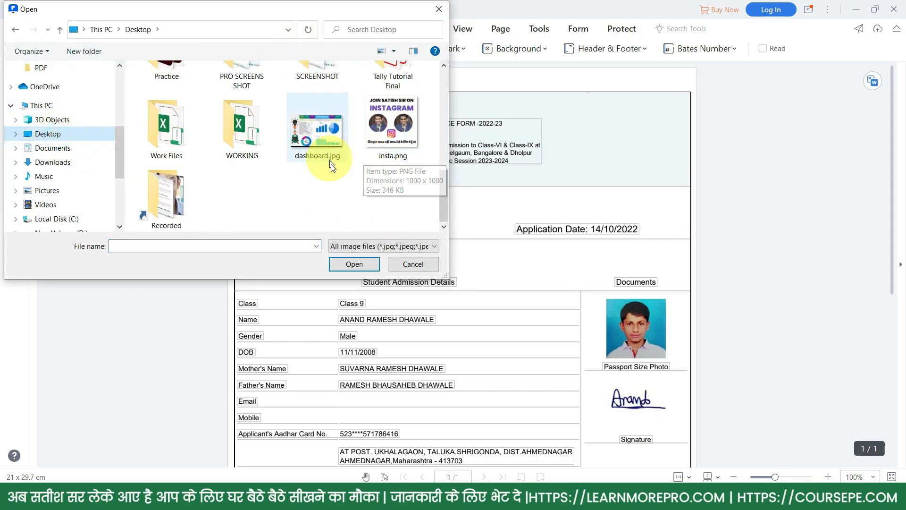
click(378, 134)
click(350, 261)
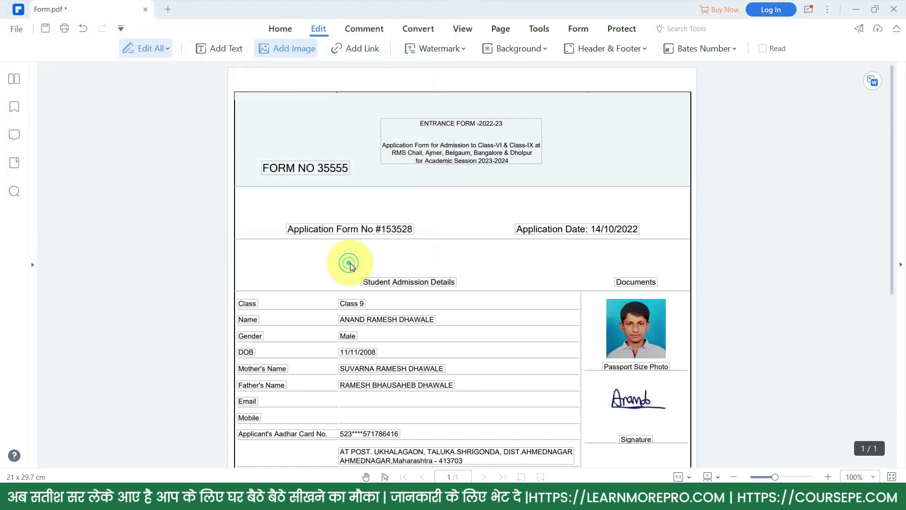
click(448, 323)
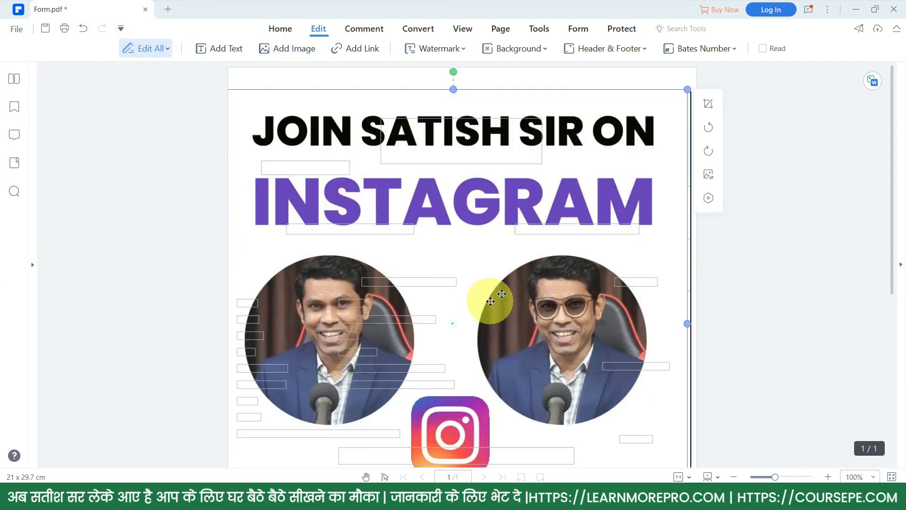
- Shrink the Instagram image and fit it into the header's top-right corner
drag(688, 90, 376, 344)
drag(404, 415, 670, 154)
drag(697, 89, 694, 92)
drag(483, 89, 577, 182)
drag(654, 228, 640, 147)
drag(681, 220, 647, 187)
drag(616, 150, 651, 142)
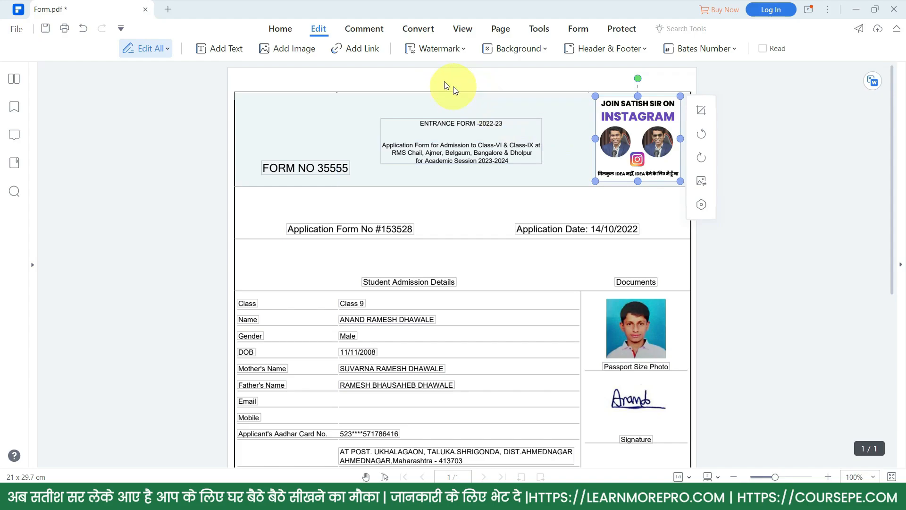
click(352, 47)
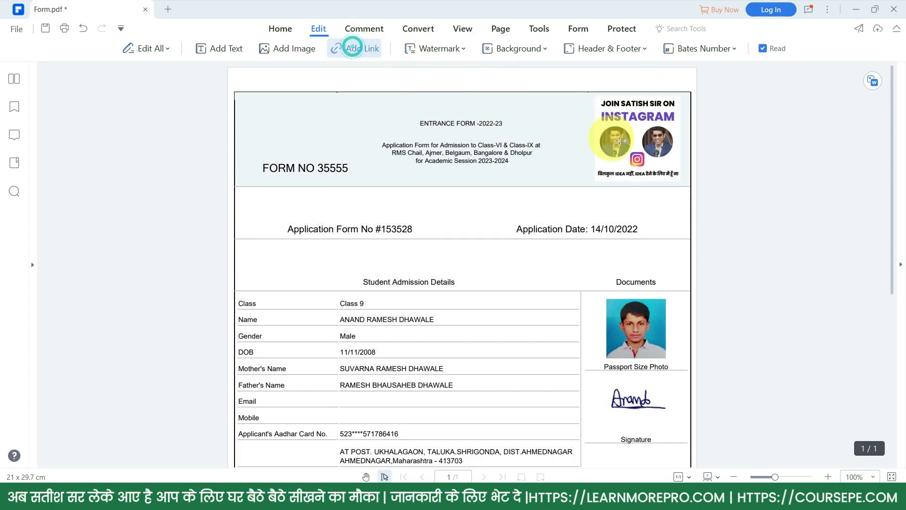
drag(617, 124, 683, 185)
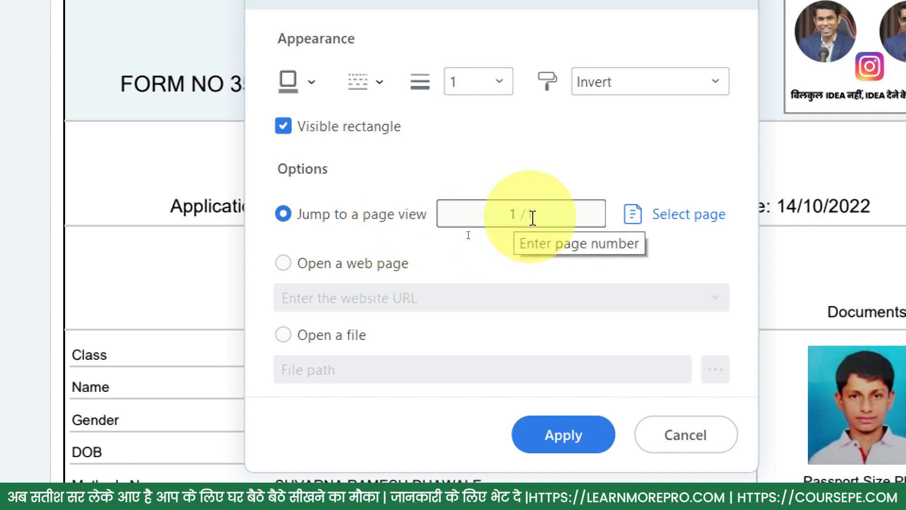
click(358, 271)
click(358, 298)
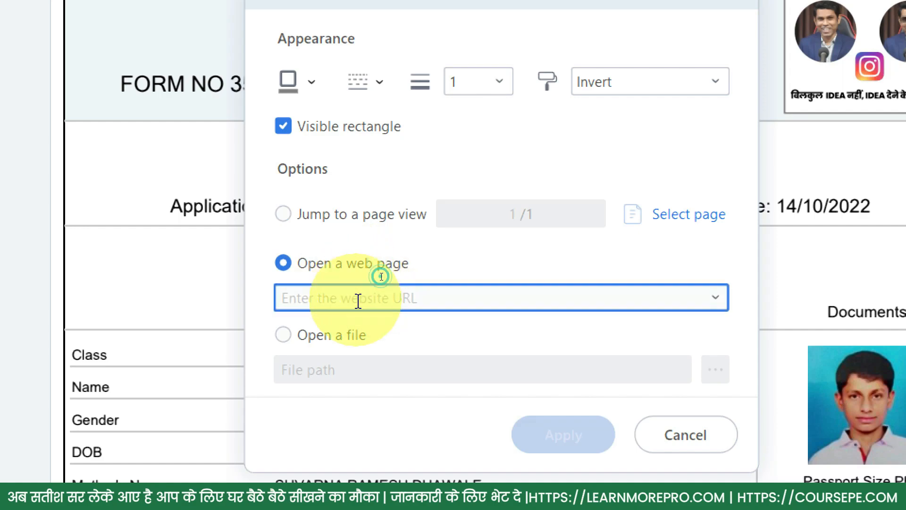
text(https://www.coursepe.com/)
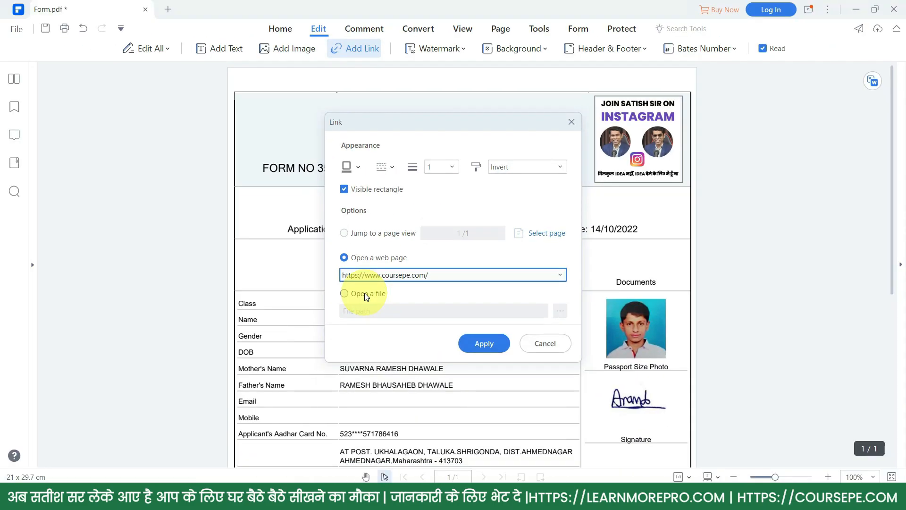
click(486, 338)
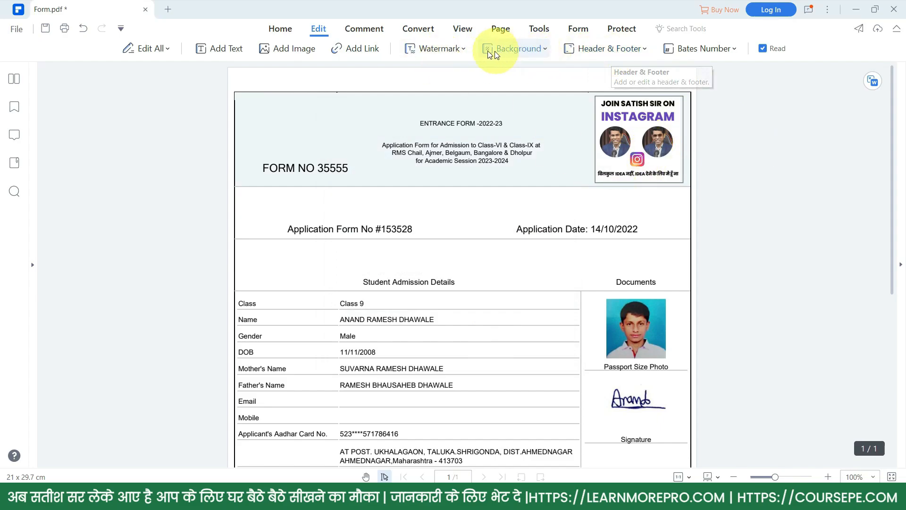
- Start a file watermark using the Favicon image from D:\CoursePe\CoursePe Final
click(465, 50)
click(440, 66)
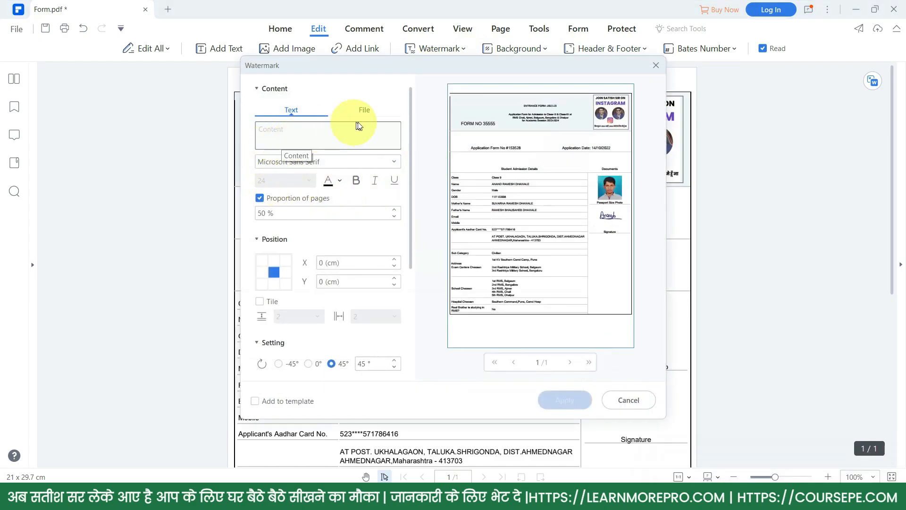
click(282, 114)
click(364, 111)
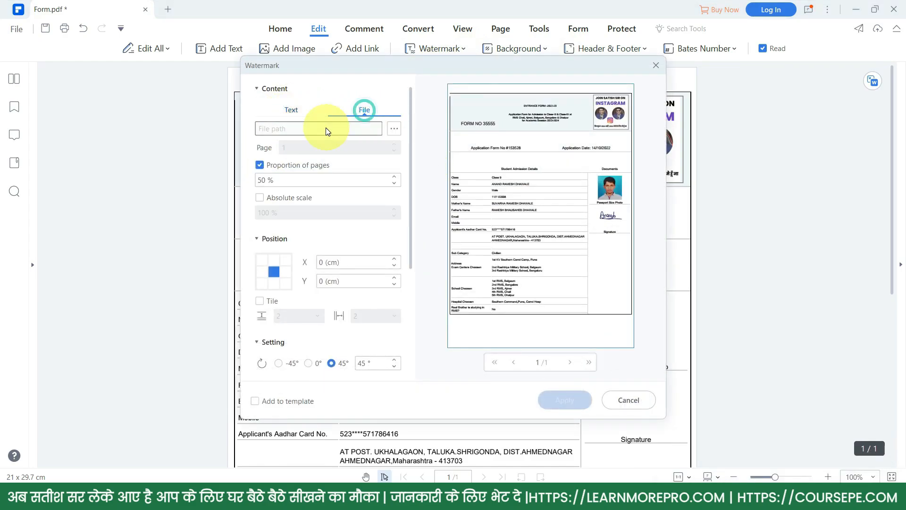
click(393, 128)
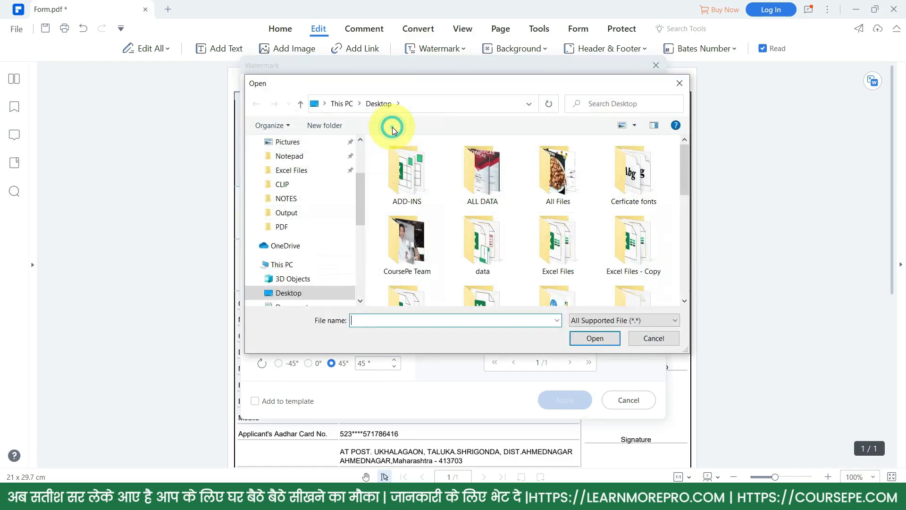
scroll(425, 203, down, 5)
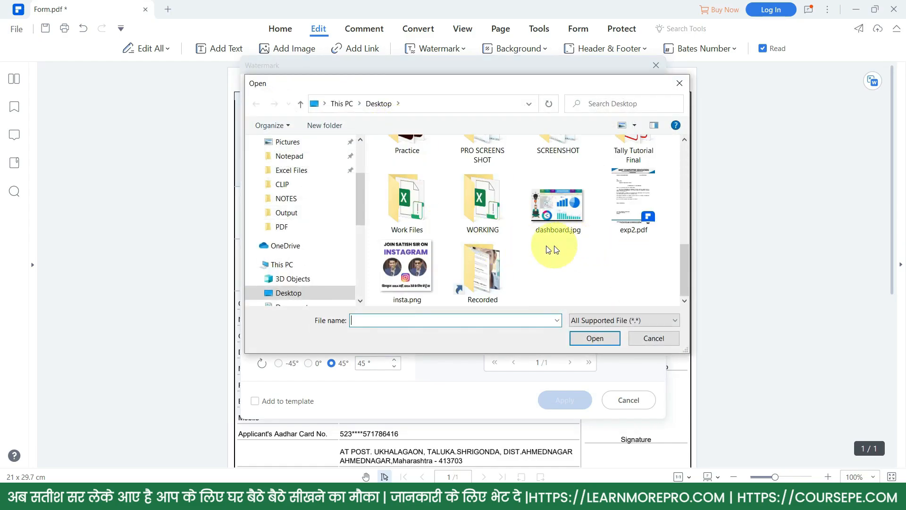
scroll(377, 239, up, 10)
scroll(283, 250, down, 4)
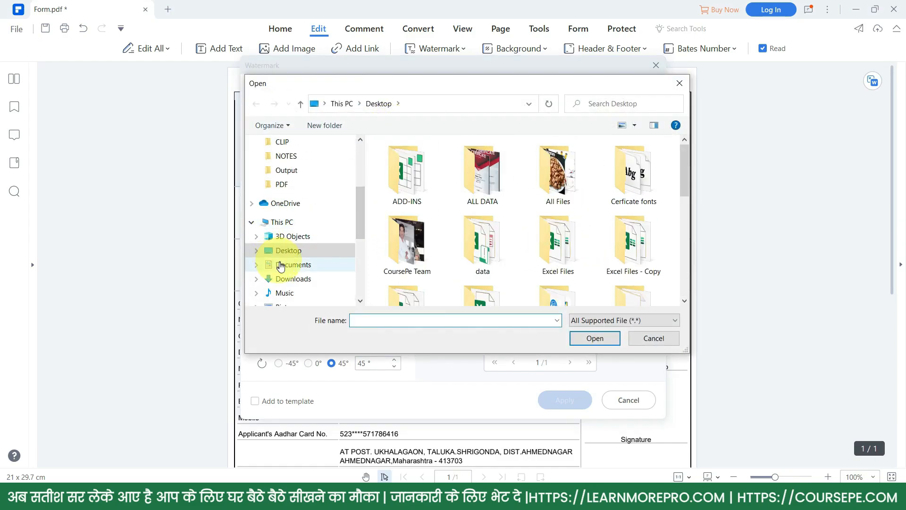
click(302, 241)
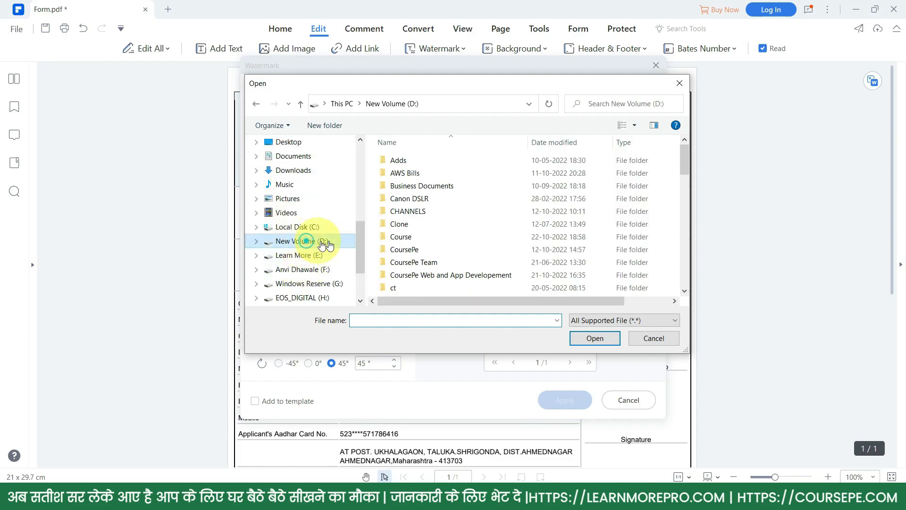
double_click(405, 230)
double_click(411, 180)
double_click(501, 196)
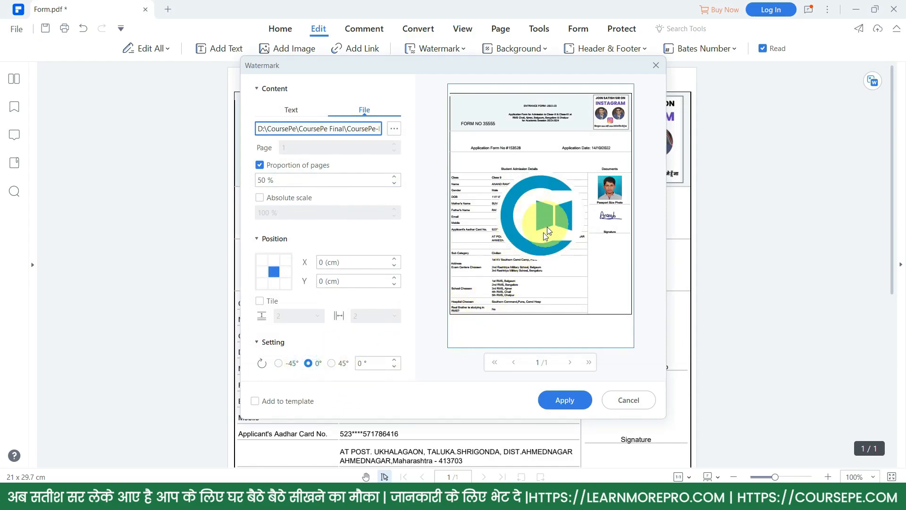
- Set the watermark proportion to 10% and apply it in the top-left corner
click(260, 180)
drag(272, 180, 250, 175)
text(10)
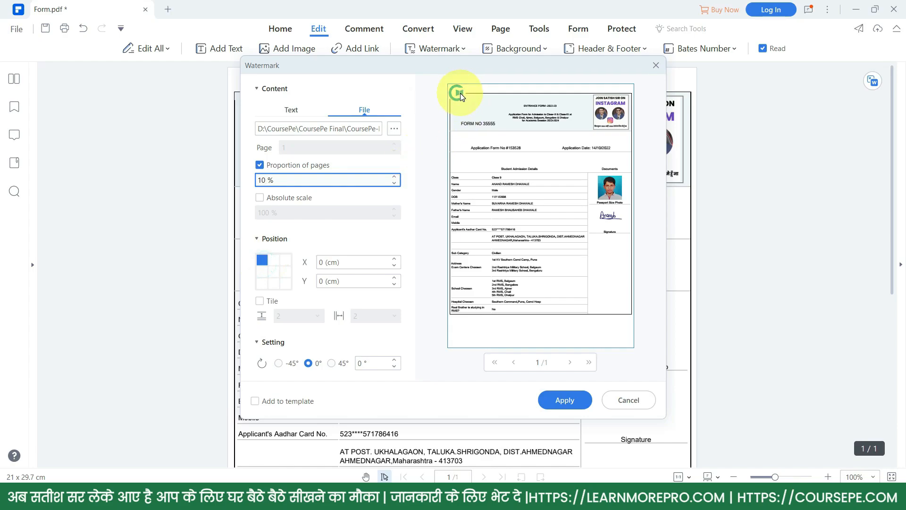
click(580, 401)
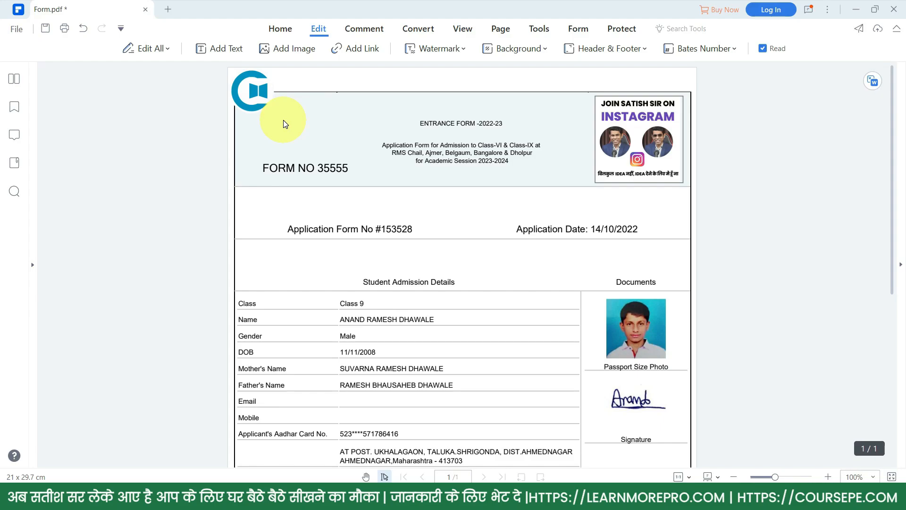
- Open the Header & Footer settings and cancel them unchanged
click(628, 47)
click(621, 65)
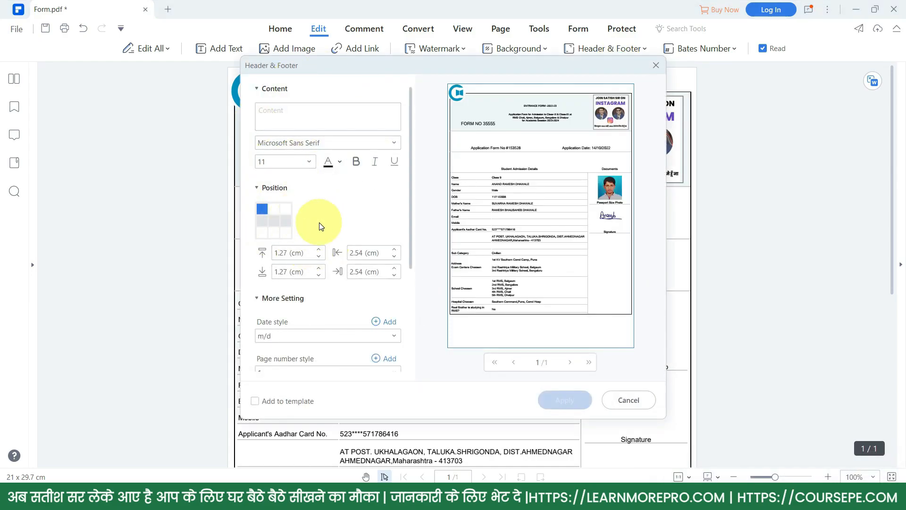
click(637, 398)
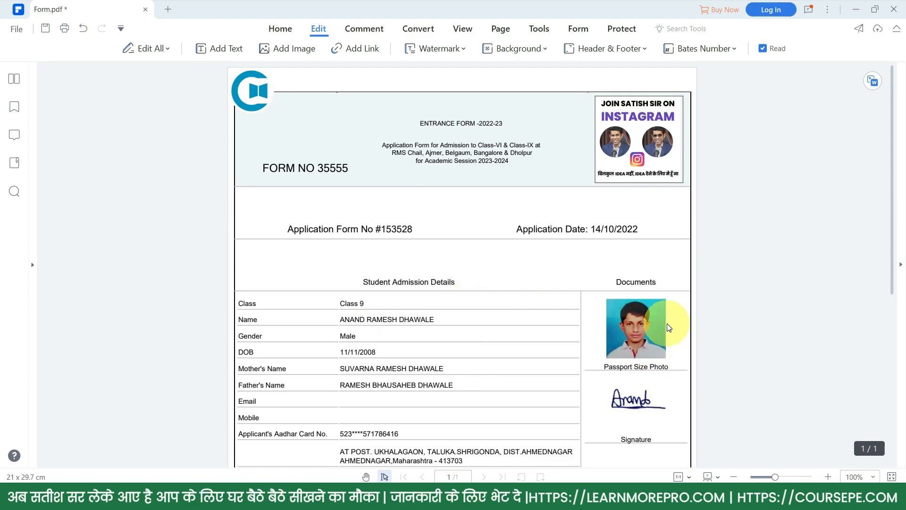
- With Edit All on, select the passport photo and delete the signature image
click(149, 49)
click(607, 324)
drag(623, 326, 637, 393)
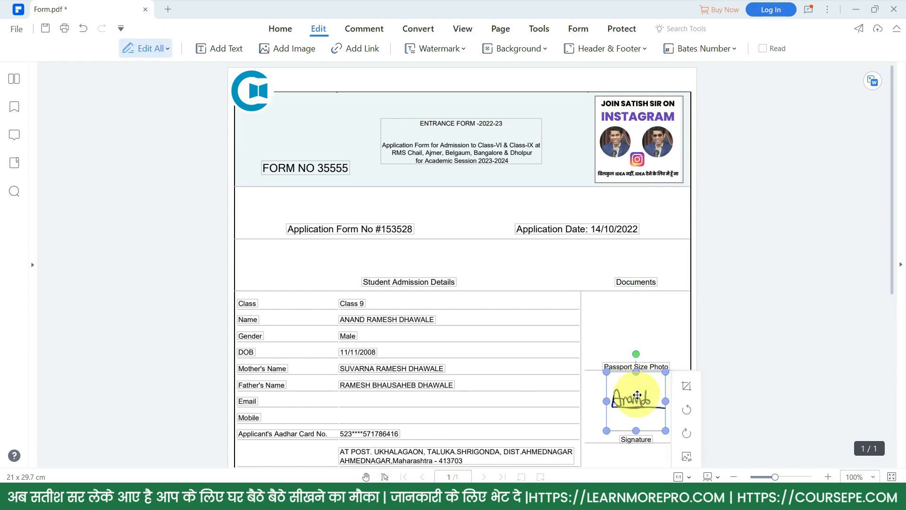
key(Delete)
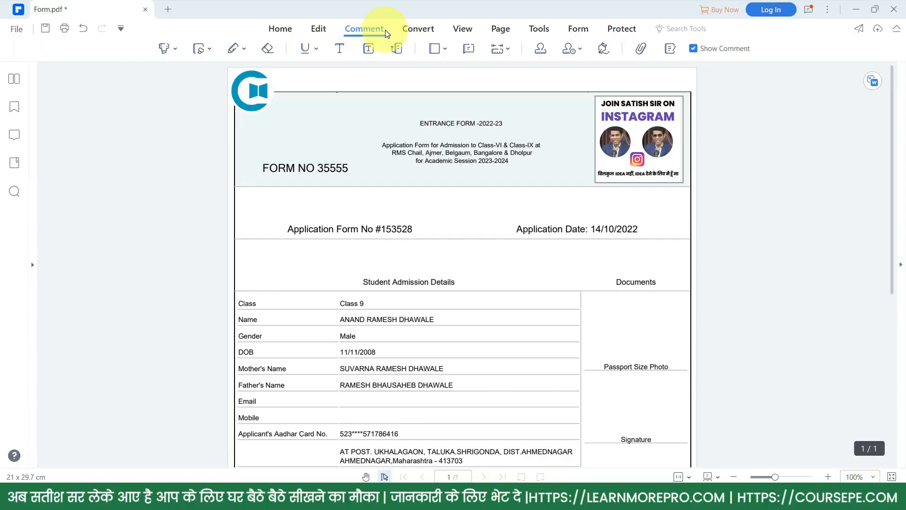
click(172, 48)
click(172, 72)
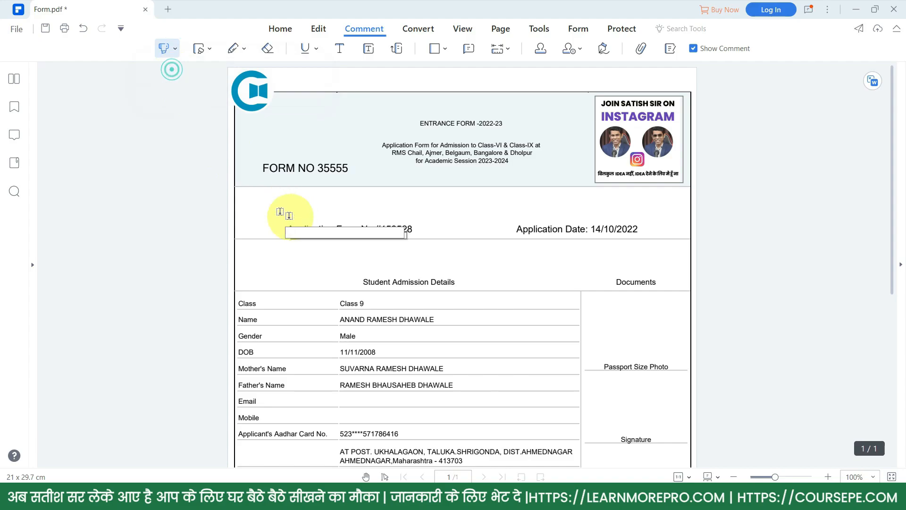
drag(282, 226, 432, 241)
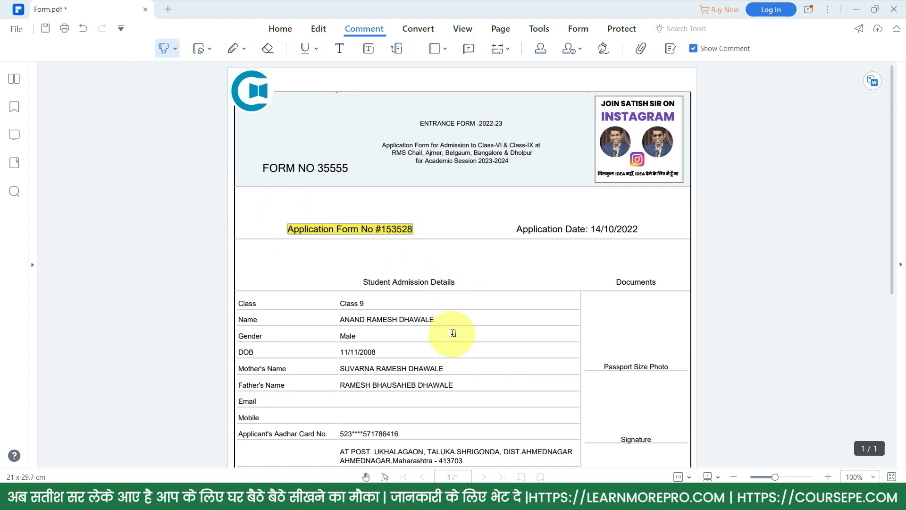
- Draw a rectangle around the Application Date and an arrow pointing at it
click(445, 49)
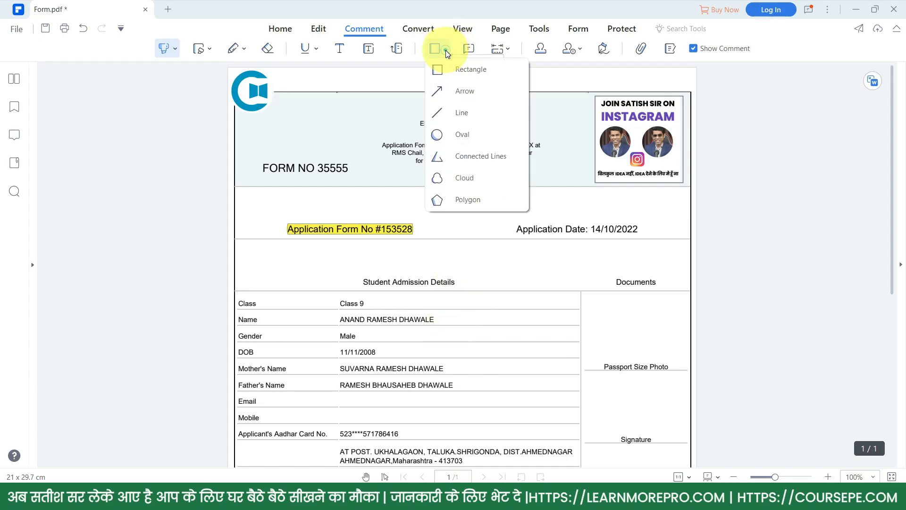
click(453, 74)
mouse_move(512, 222)
mouse_down()
mouse_move(654, 224)
mouse_move(641, 238)
mouse_up()
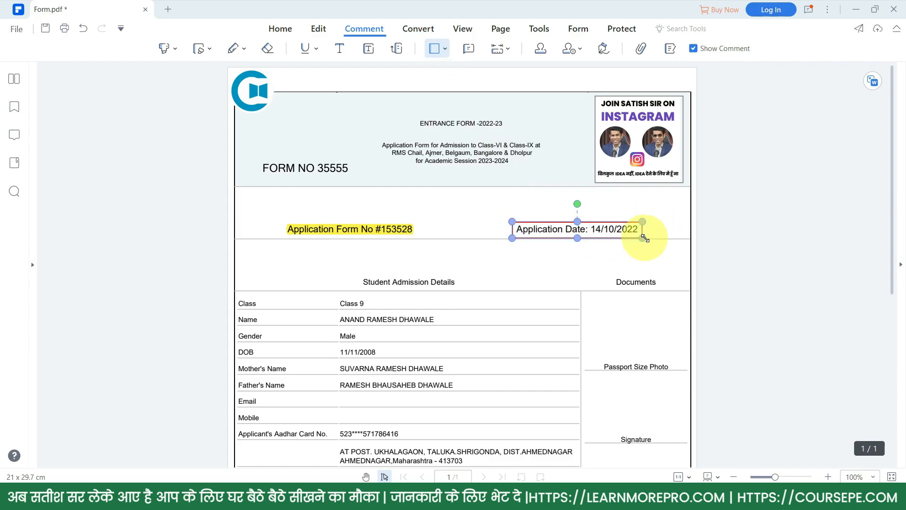
click(443, 48)
click(462, 92)
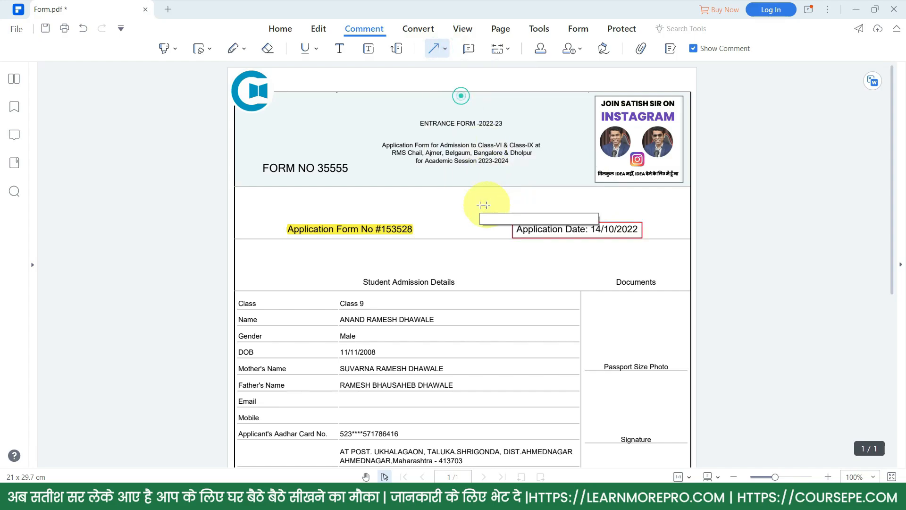
drag(459, 195, 504, 224)
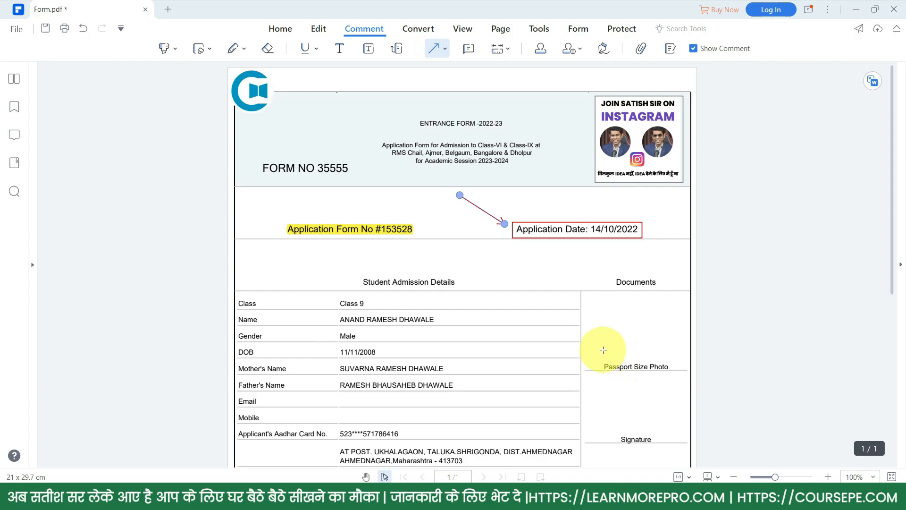
click(418, 28)
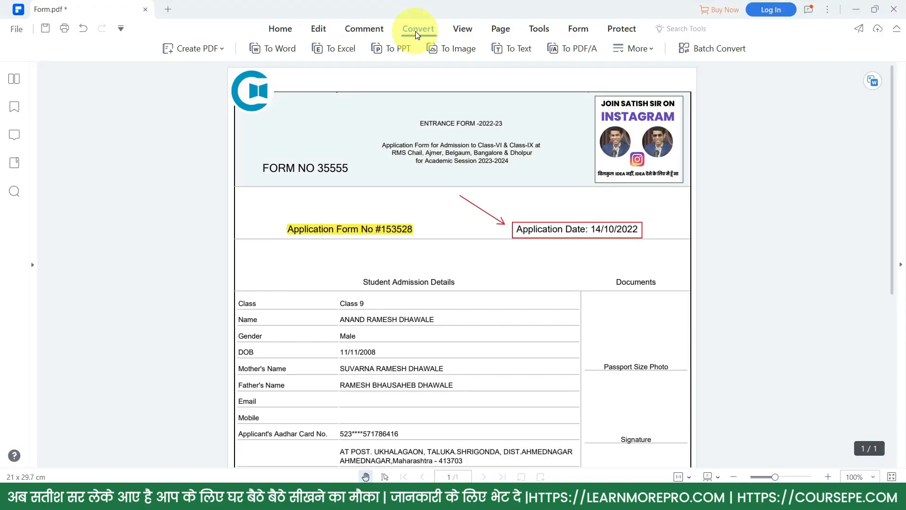
- Convert the form to Word (.docx) and show Form.docx in its output folder
click(279, 50)
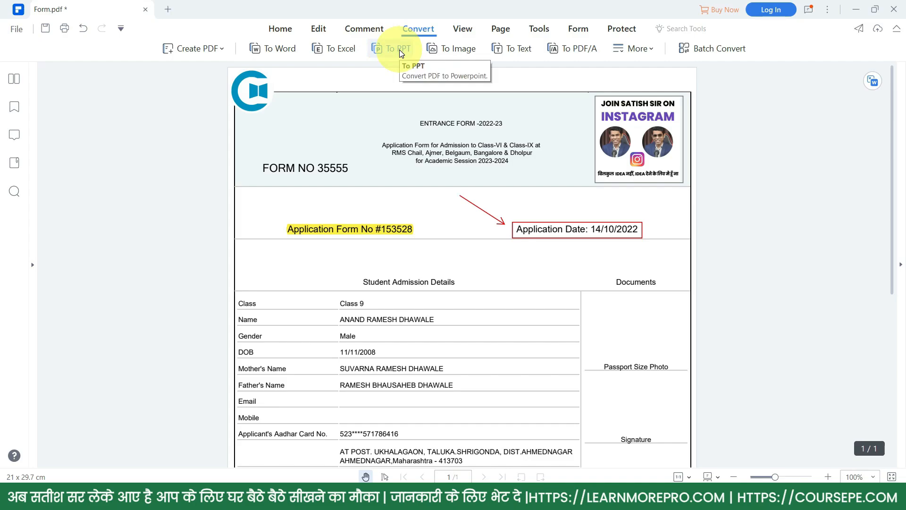
click(283, 49)
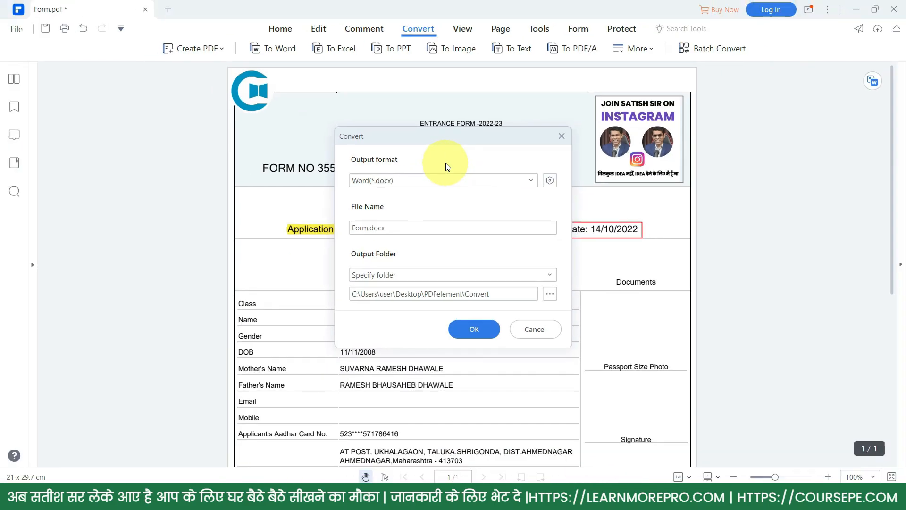
click(443, 180)
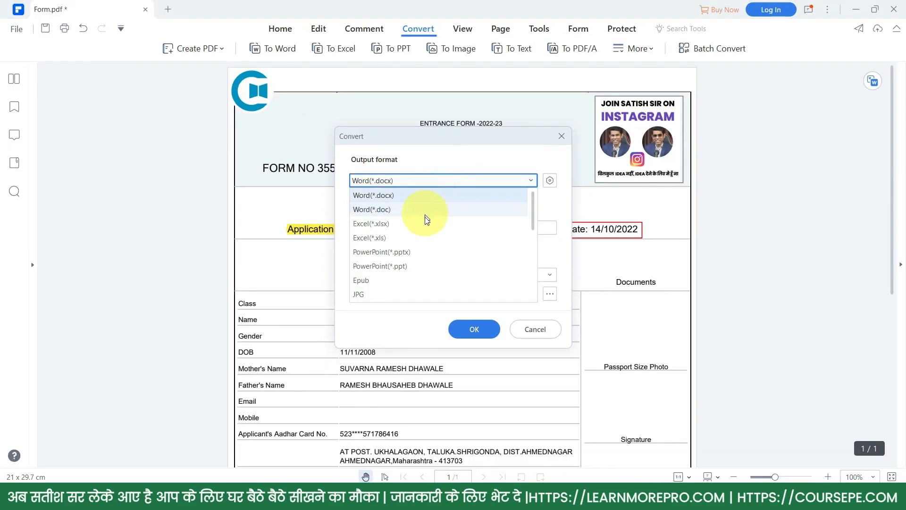
click(559, 208)
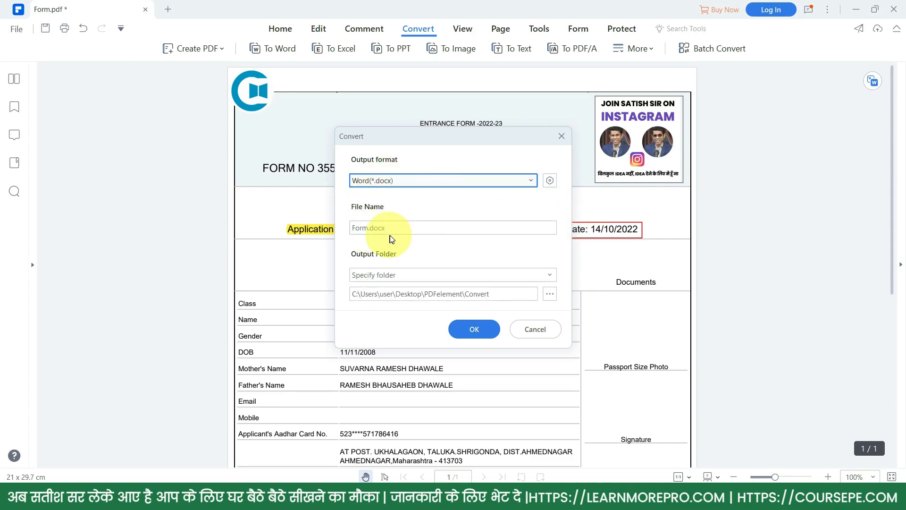
click(473, 328)
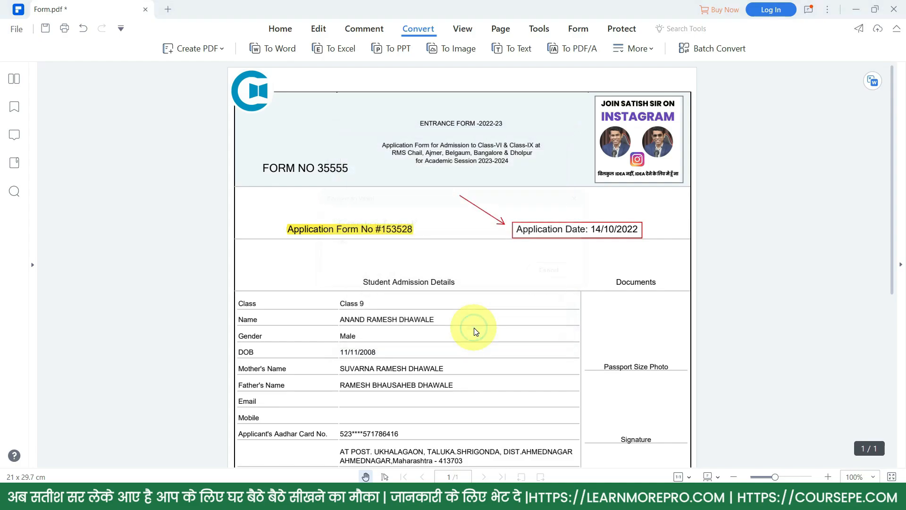
click(564, 275)
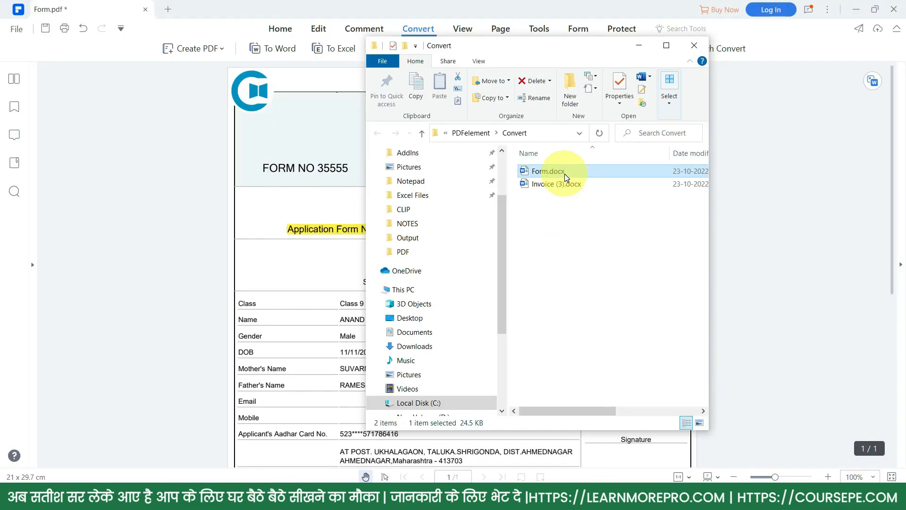
- Bring the PDFelement window showing Form.pdf back in front of File Explorer
click(771, 218)
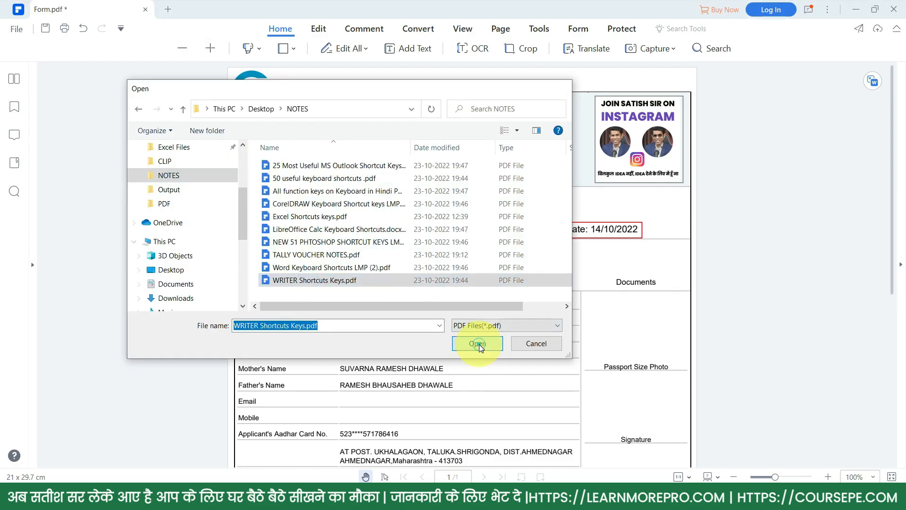
- Split WRITER Shortcuts Keys.pdf at 2 pages per file into Part1.pdf and Part2.pdf, then view the Split folder
click(479, 343)
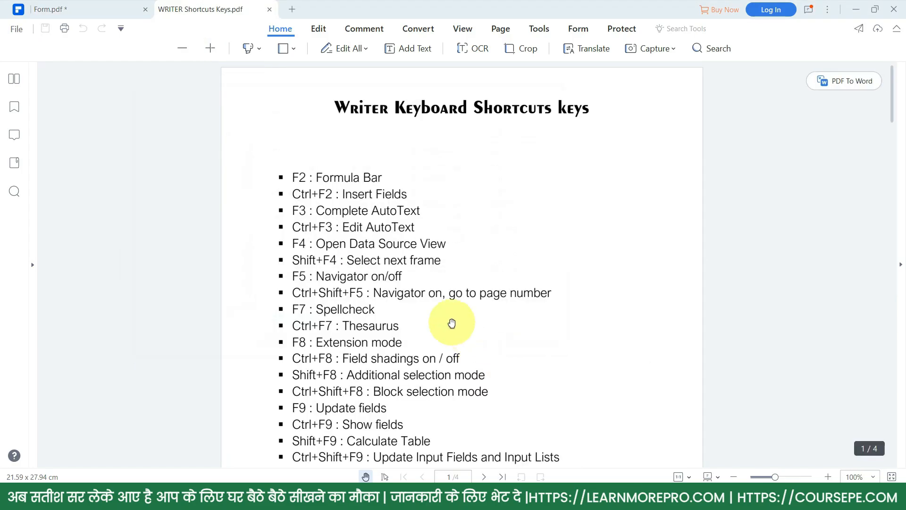
click(501, 30)
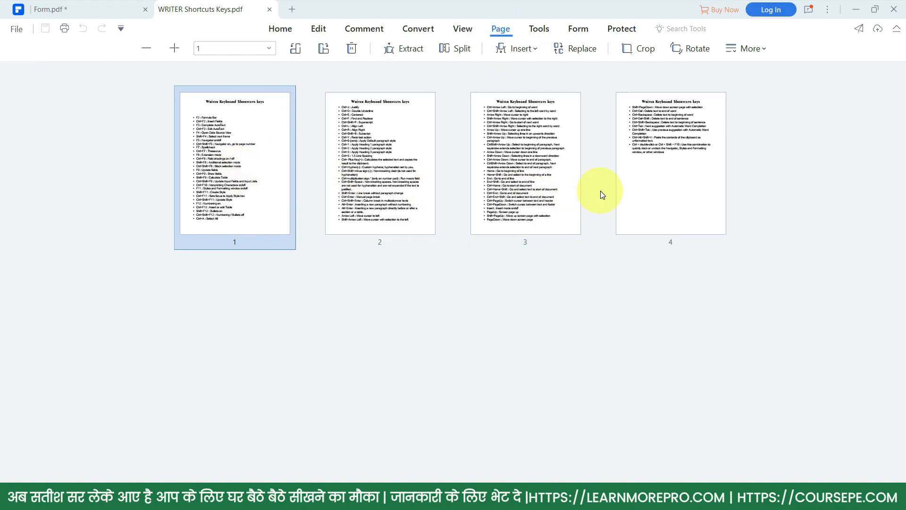
click(458, 50)
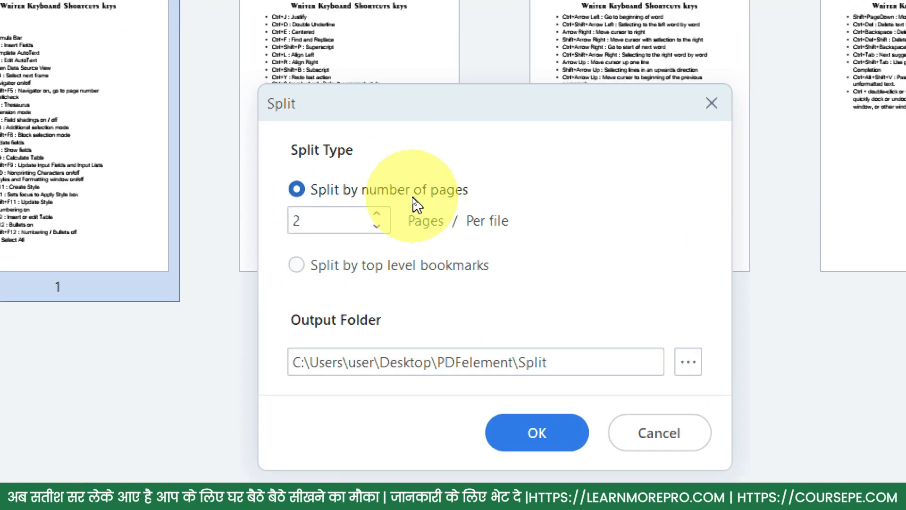
click(375, 227)
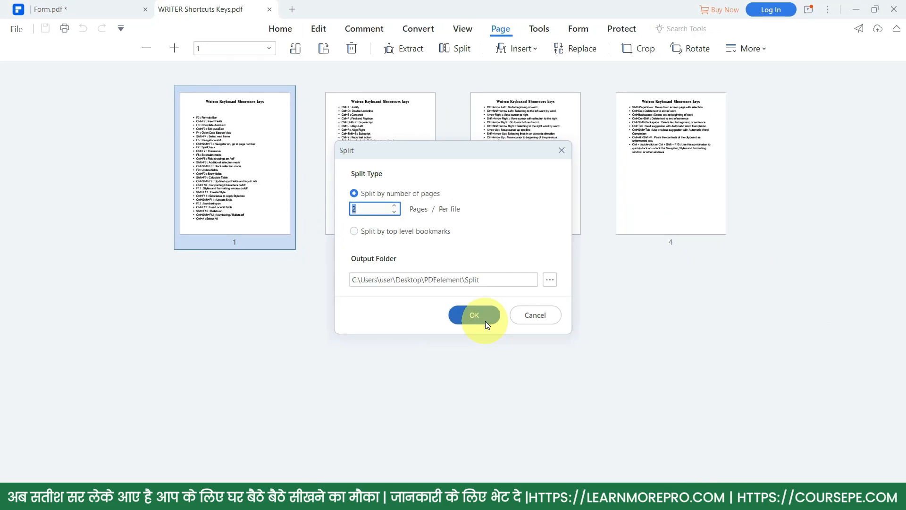
click(485, 321)
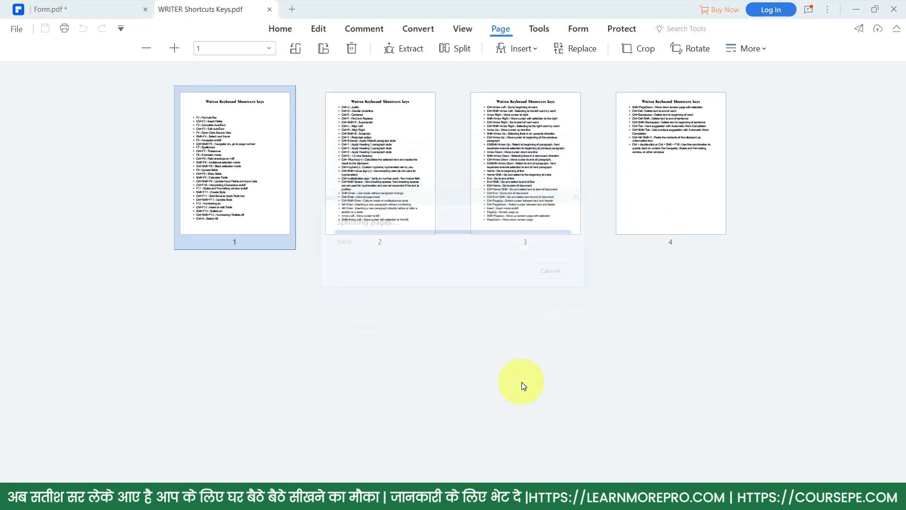
click(570, 275)
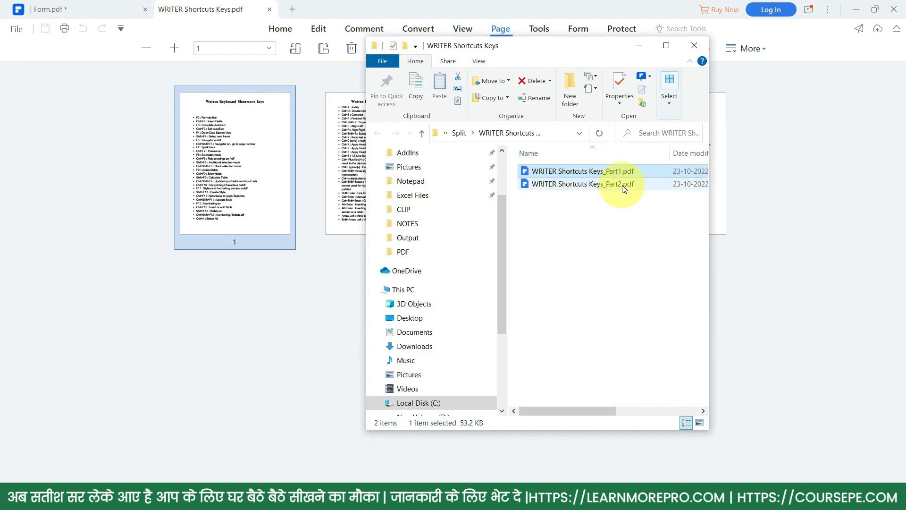
mouse_move(622, 188)
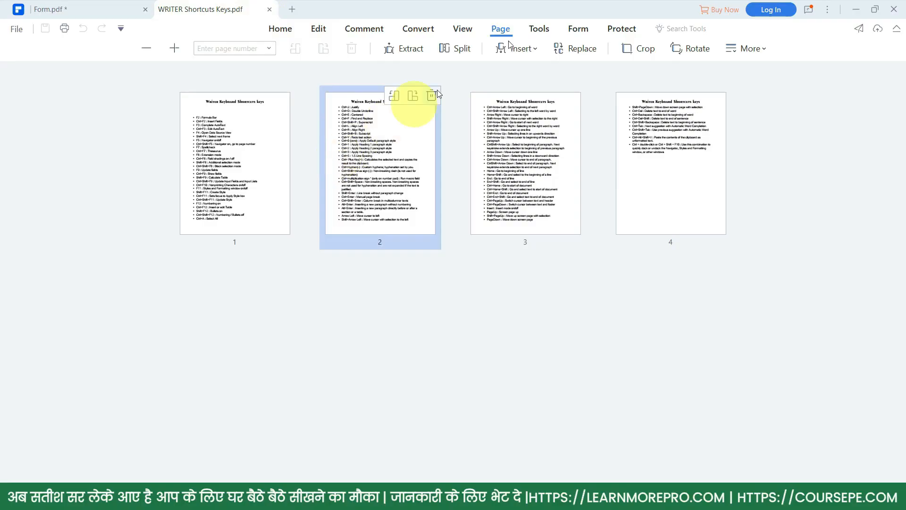
- Combine WRITER Shortcuts Keys.pdf with COURSPE INVOICE.pdf and Form.pdf into a six-page Combine.pdf
click(540, 28)
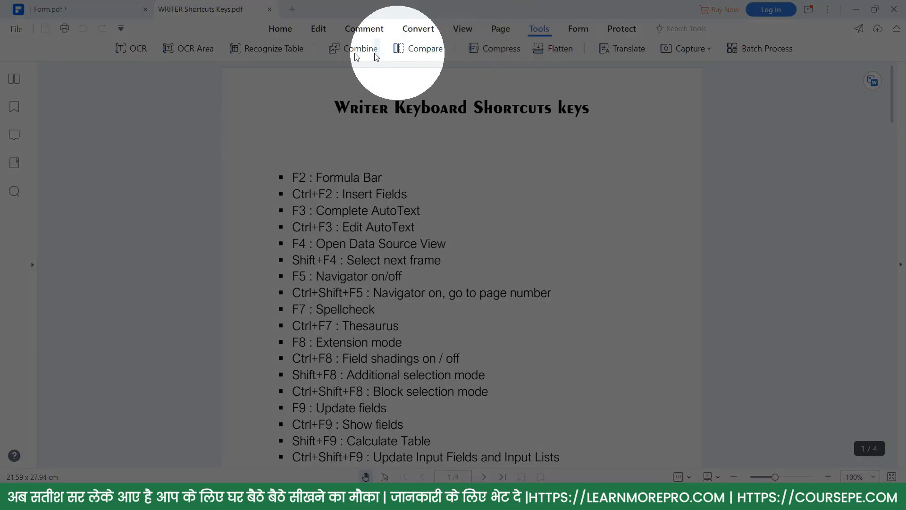
click(347, 53)
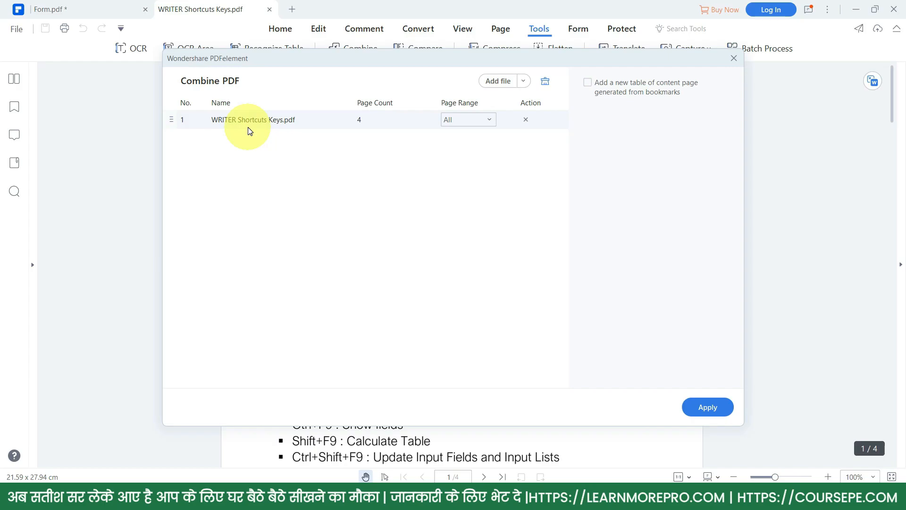
click(499, 81)
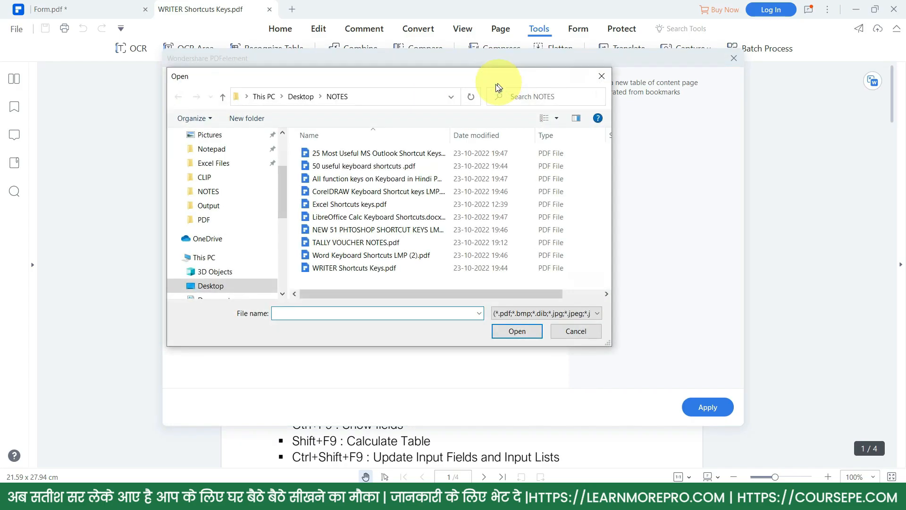
click(211, 219)
click(334, 168)
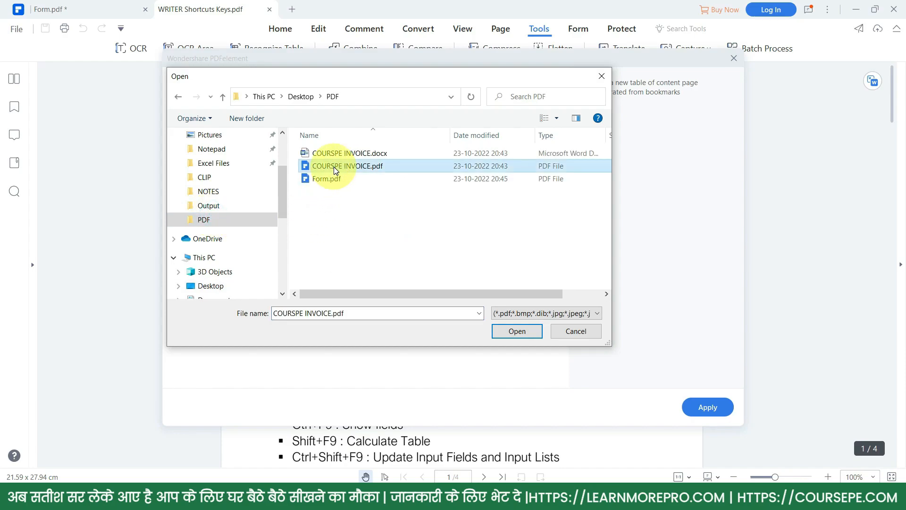
ctrl+click(326, 179)
click(515, 332)
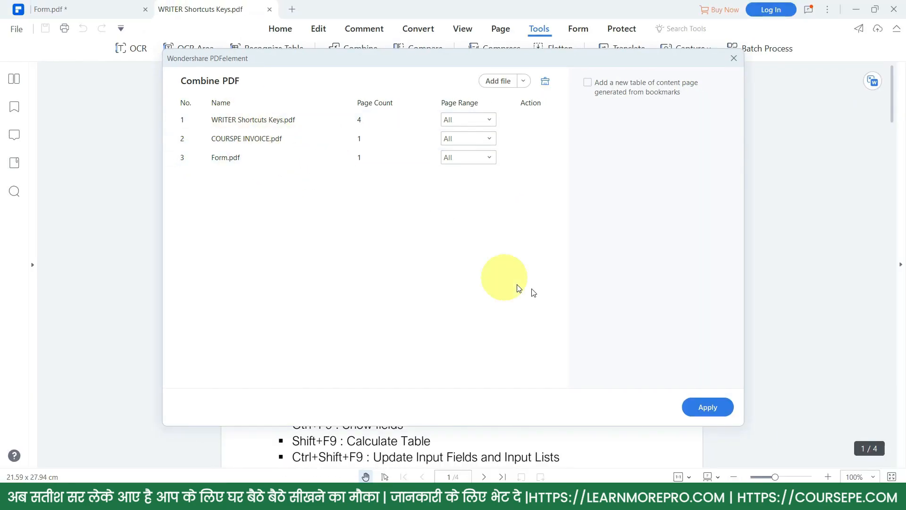
click(721, 408)
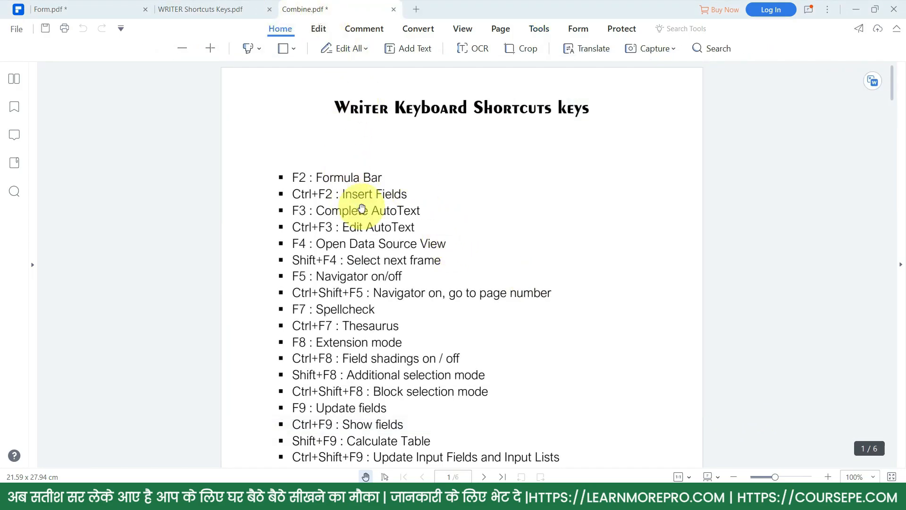
- Scroll through the merged Combine.pdf pages and show its page thumbnails
scroll(378, 226, down, 3)
scroll(383, 260, down, 10)
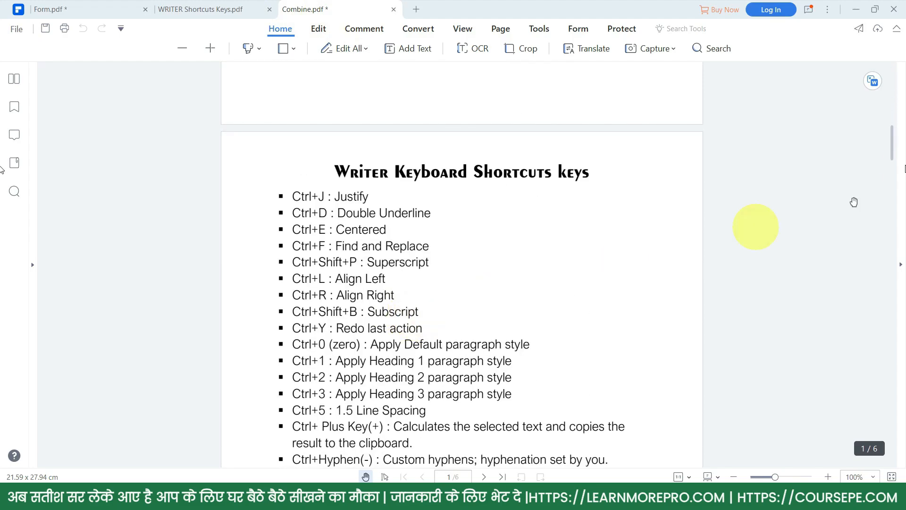
click(501, 29)
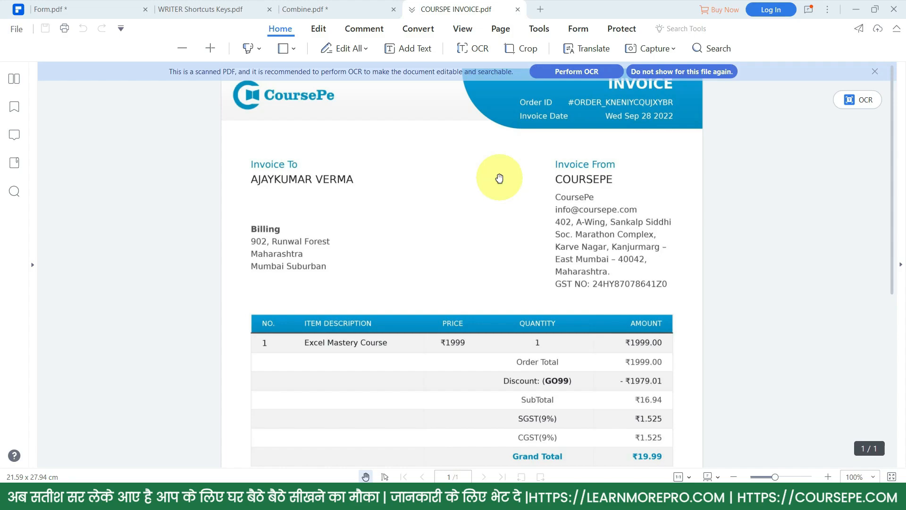
- Run OCR on the invoice's current page, scanning to editable English text
click(539, 28)
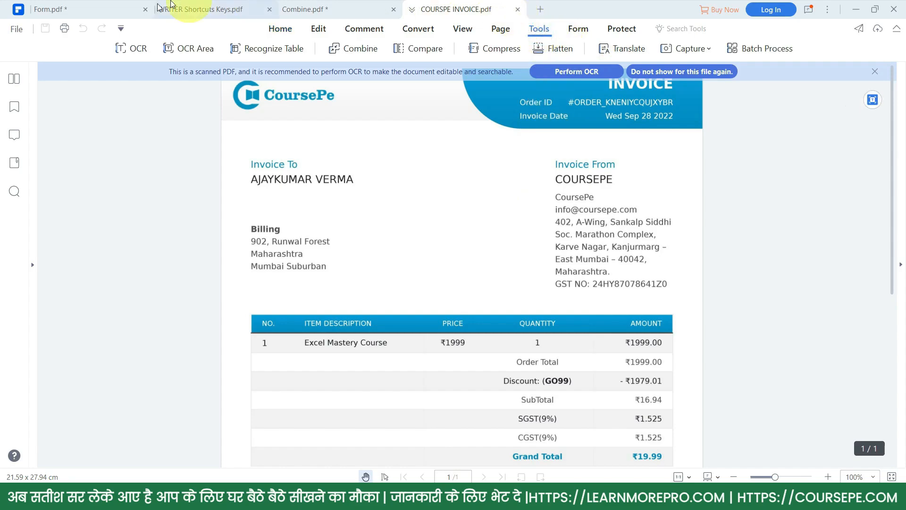
click(134, 49)
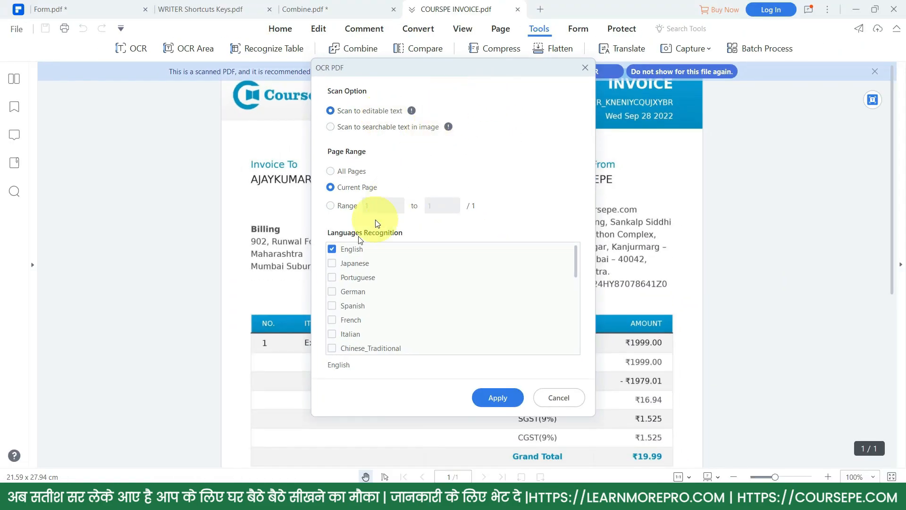
scroll(358, 291, down, 5)
scroll(357, 302, up, 5)
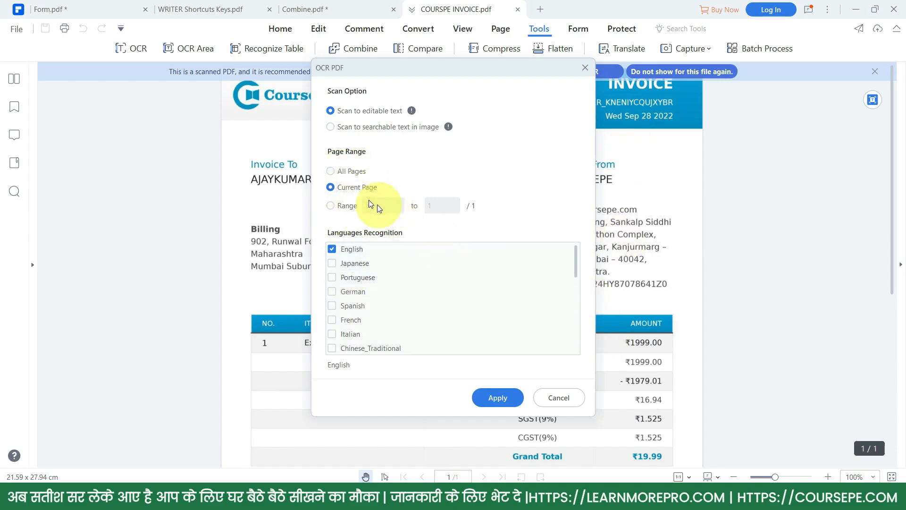
click(359, 191)
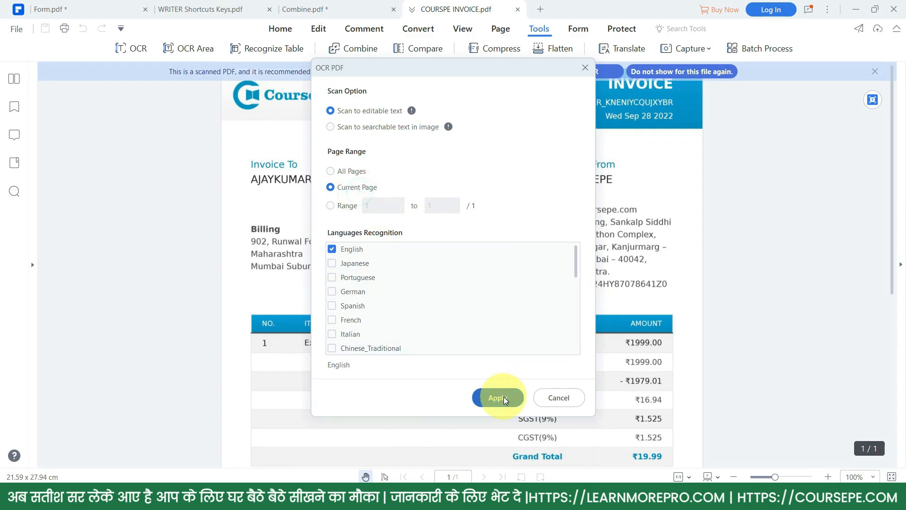
click(503, 397)
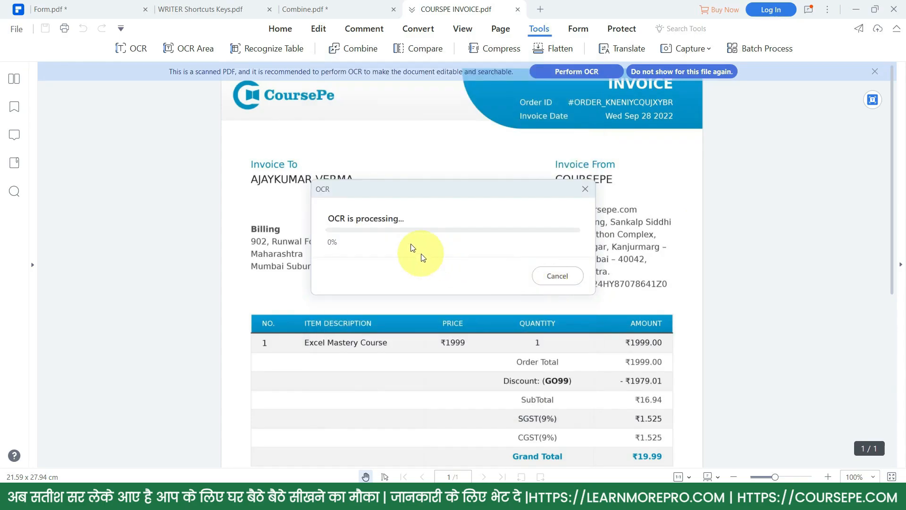